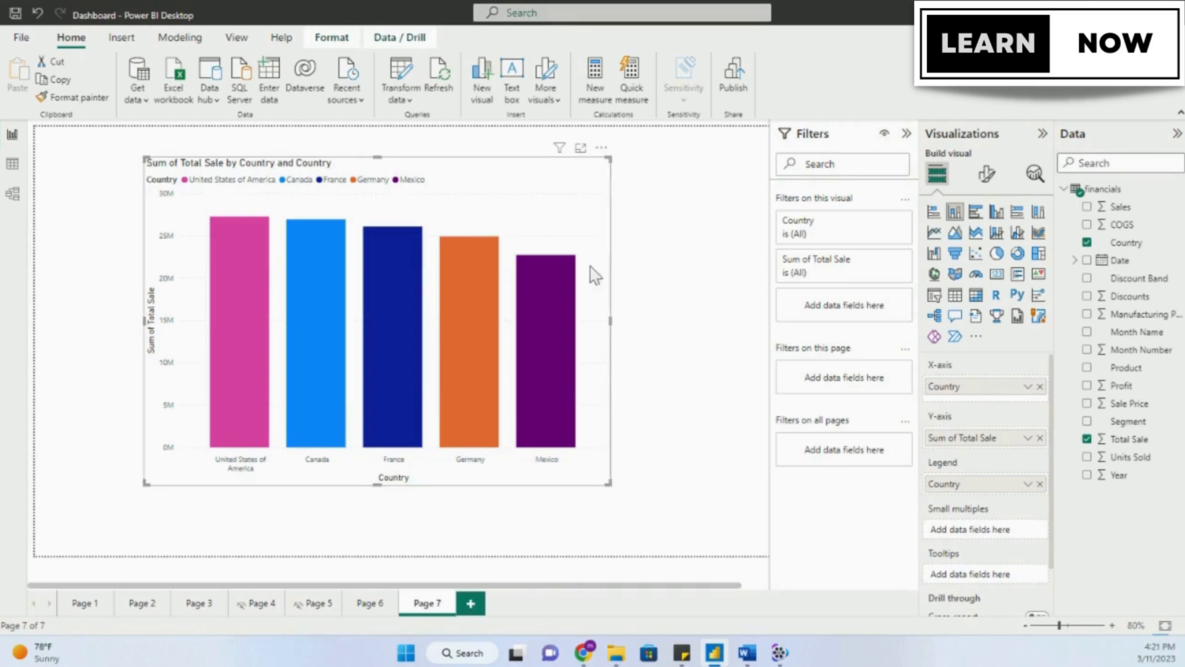
# Format the chart's X-axis value labels as bold italic, size 12, in black.
pyautogui.click(987, 176)
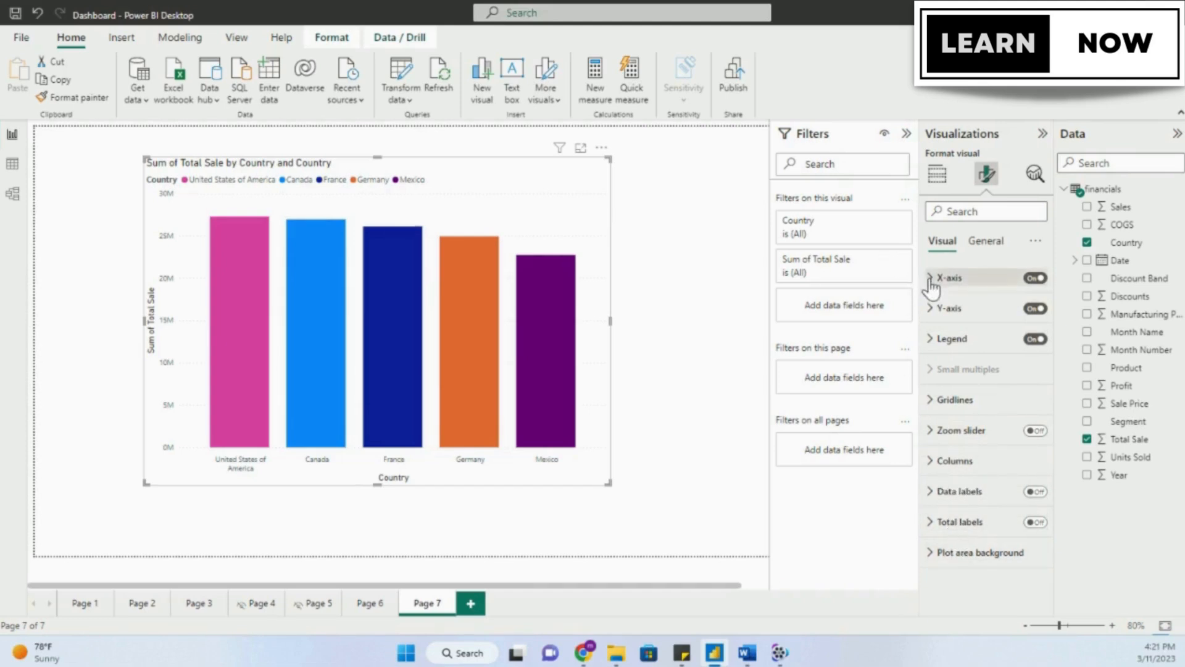
pyautogui.click(1036, 278)
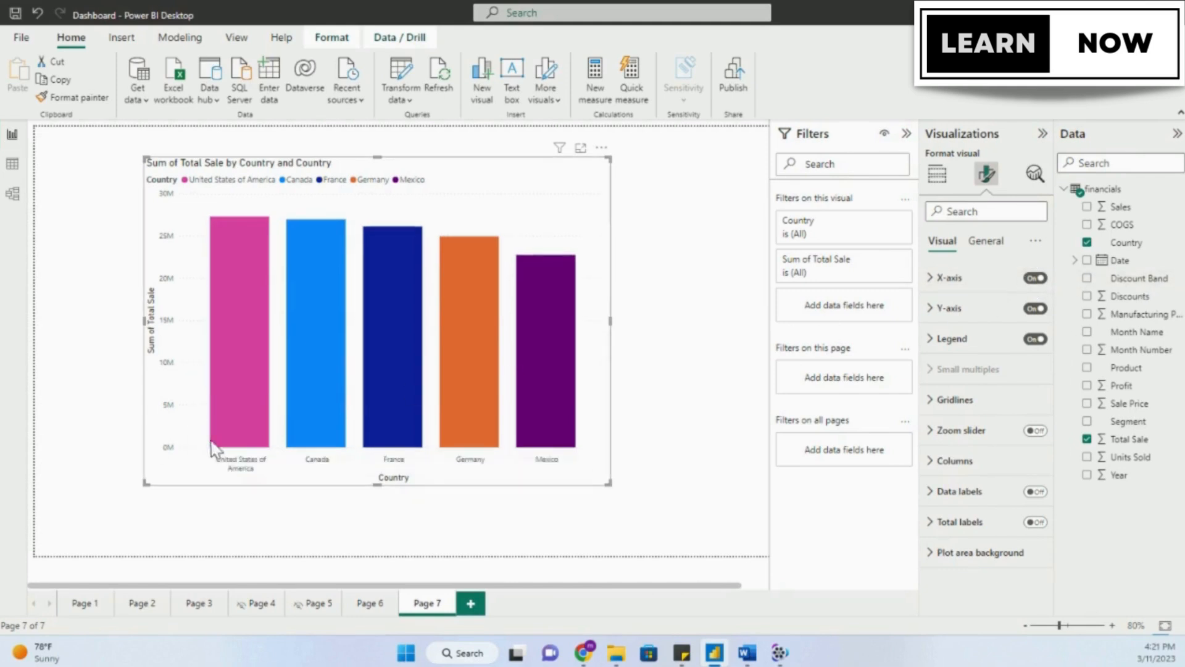
pyautogui.click(931, 279)
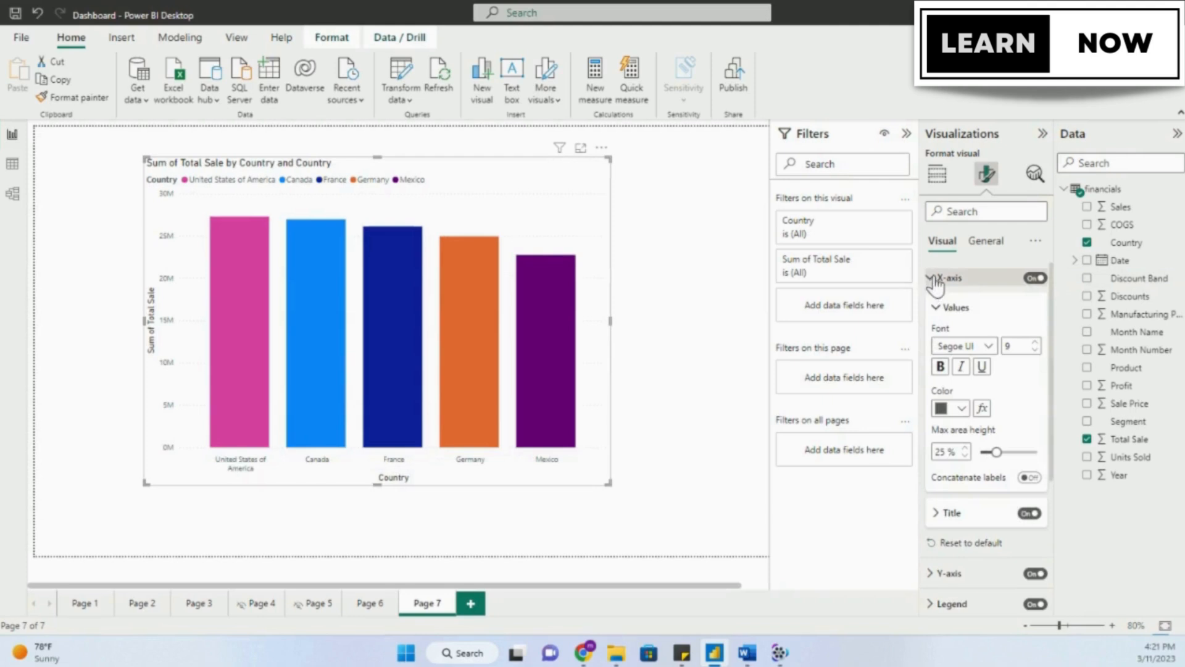
pyautogui.click(941, 367)
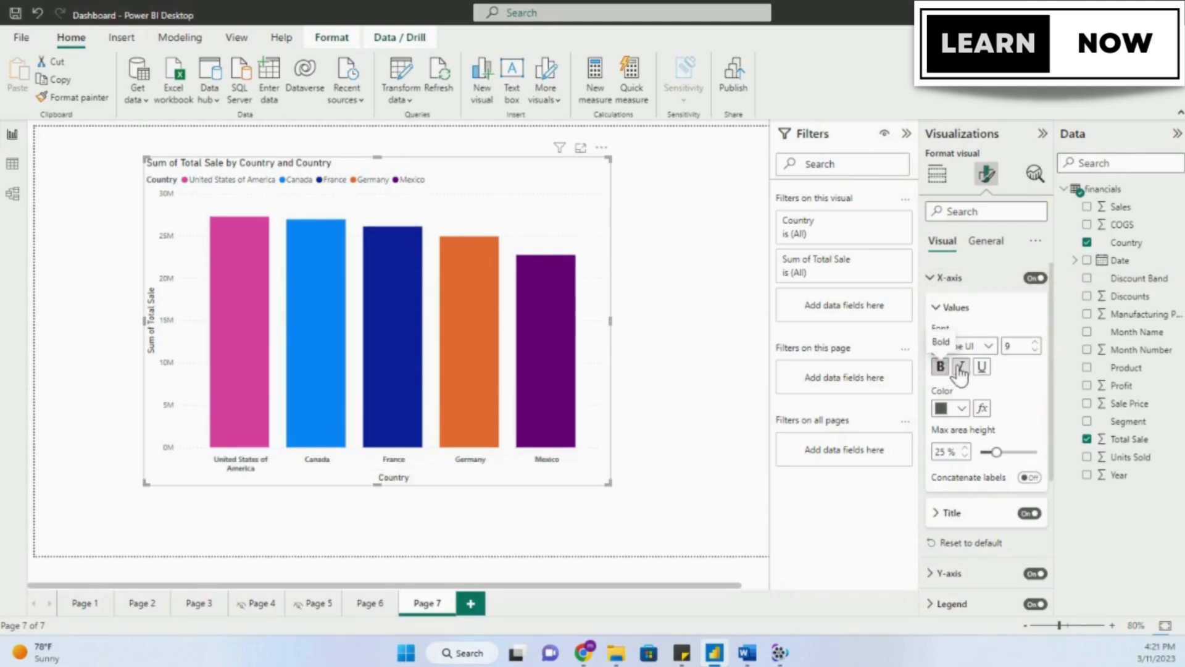
pyautogui.click(1034, 341)
pyautogui.click(948, 410)
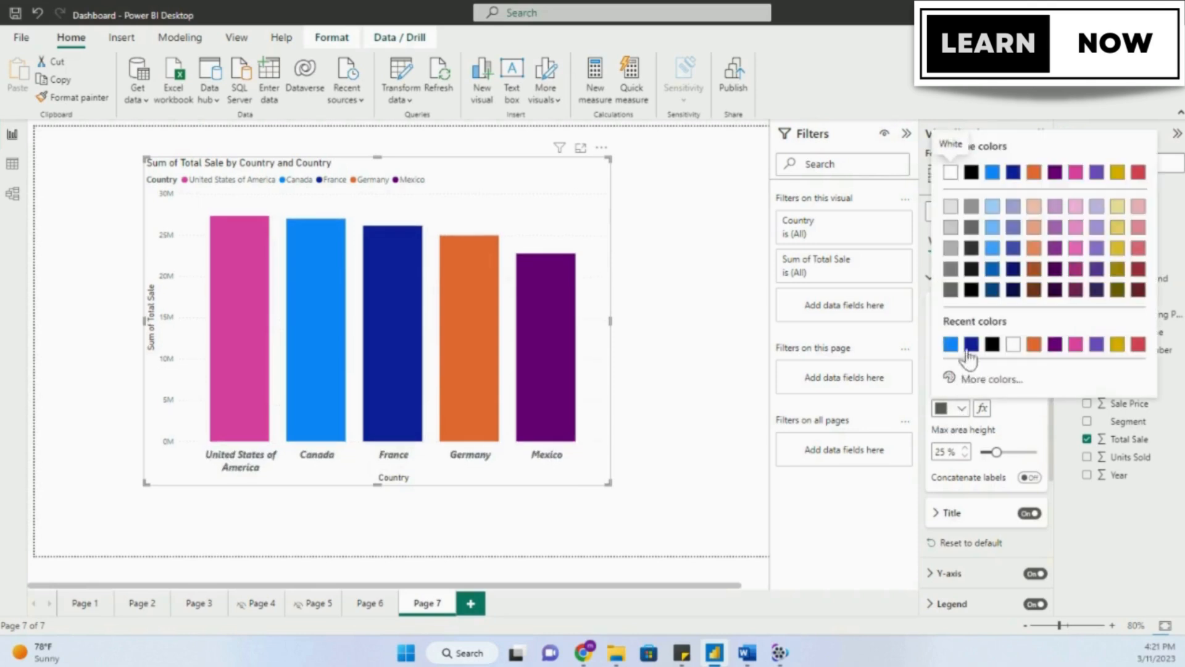
pyautogui.click(992, 346)
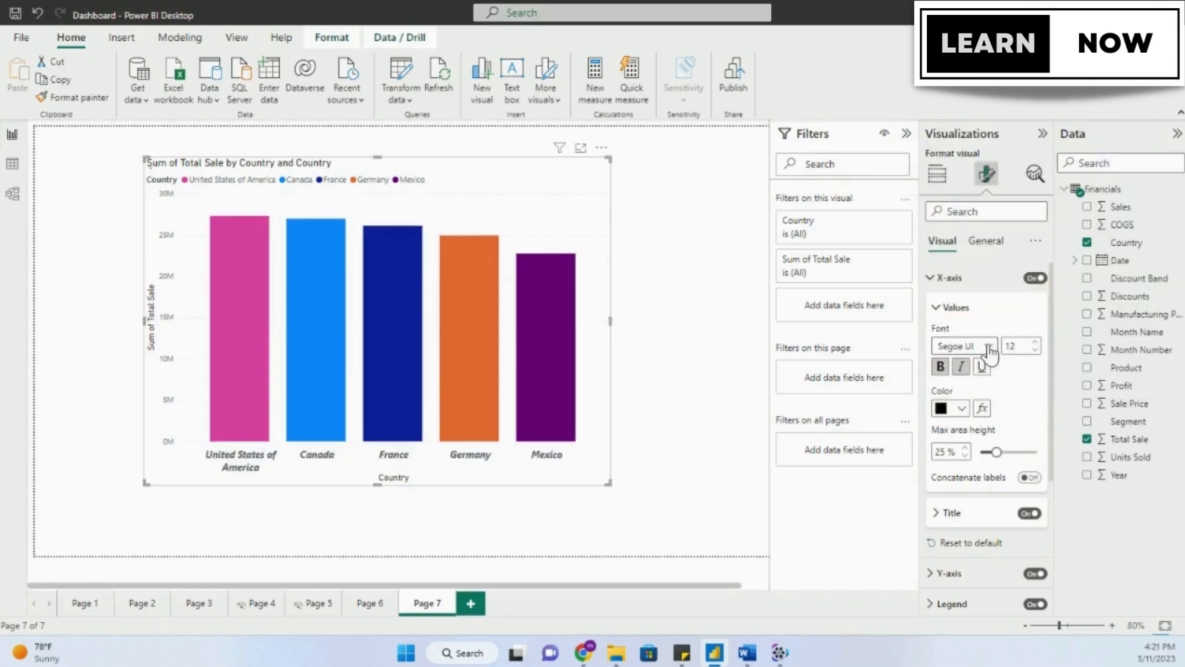
# Turn the X-axis title off and back on, and close the X-axis settings.
pyautogui.click(1029, 514)
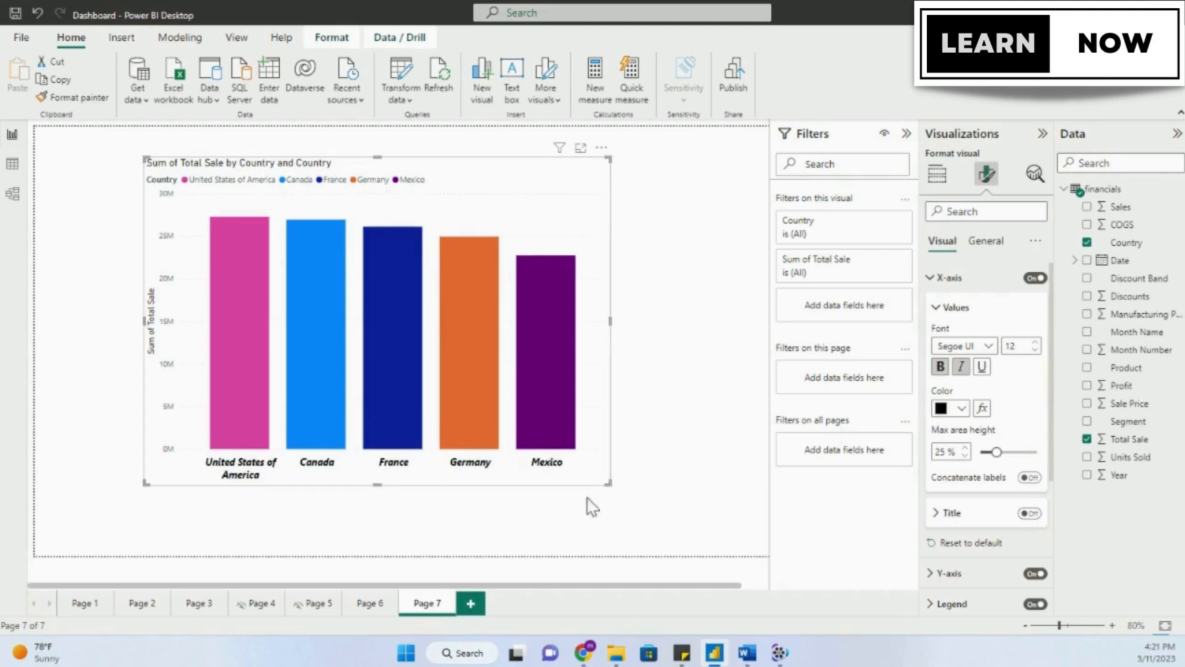
pyautogui.click(1029, 515)
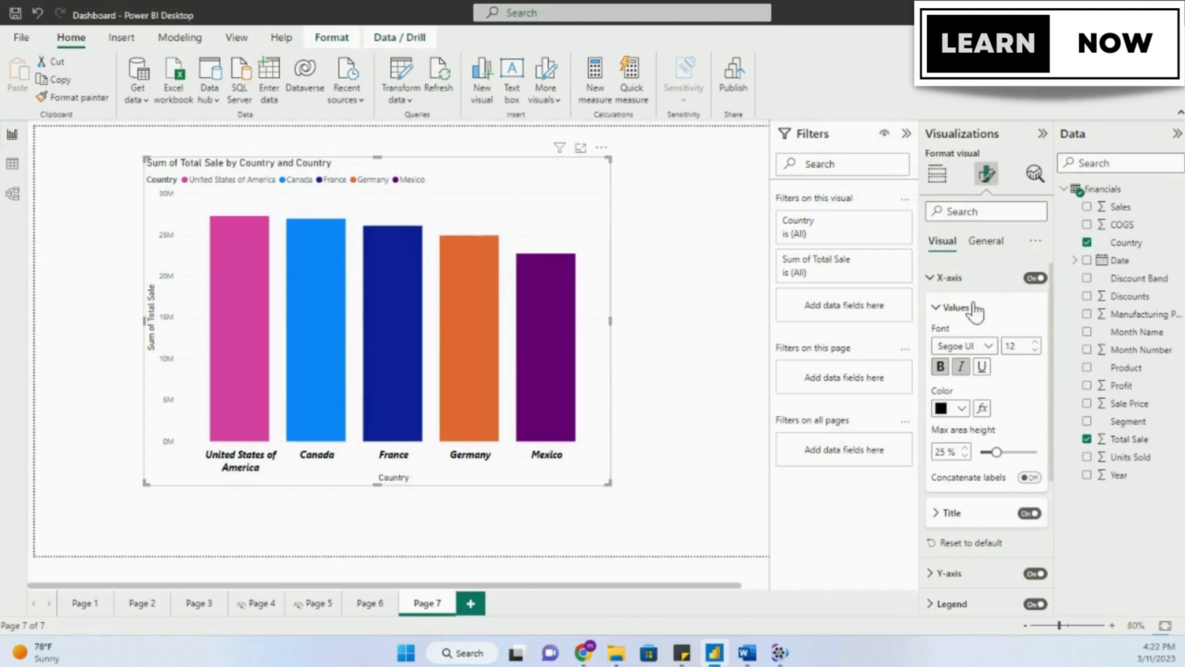
pyautogui.click(930, 278)
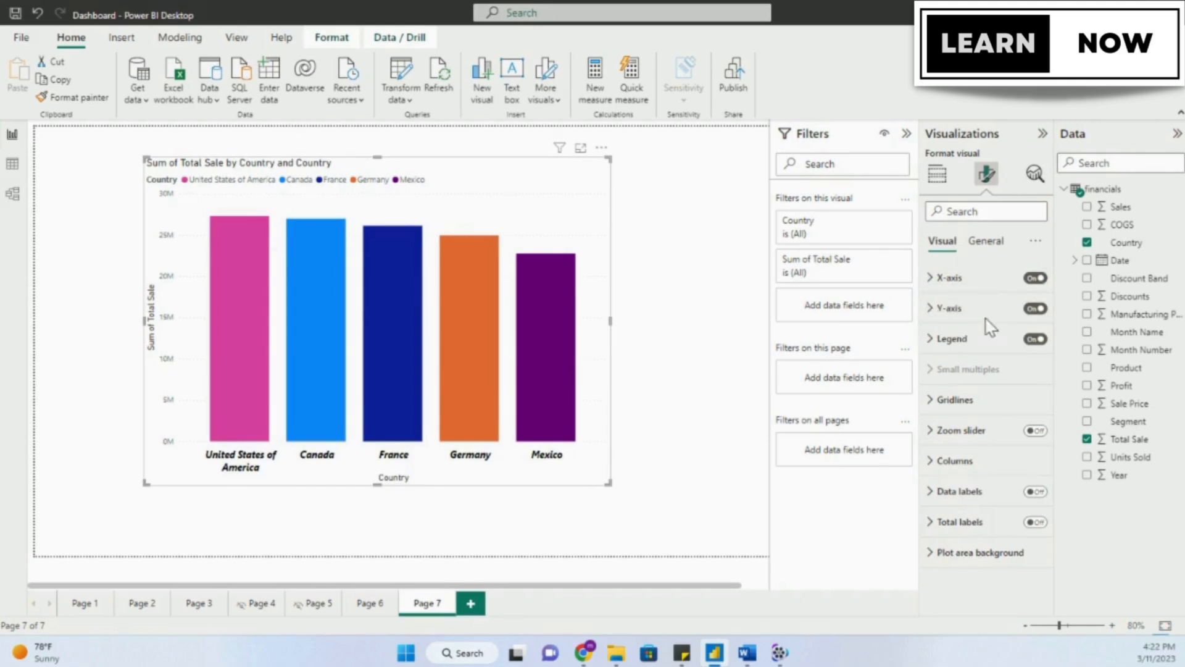
# Format the Y-axis value labels as bold, size 13, in dark blue.
pyautogui.click(931, 310)
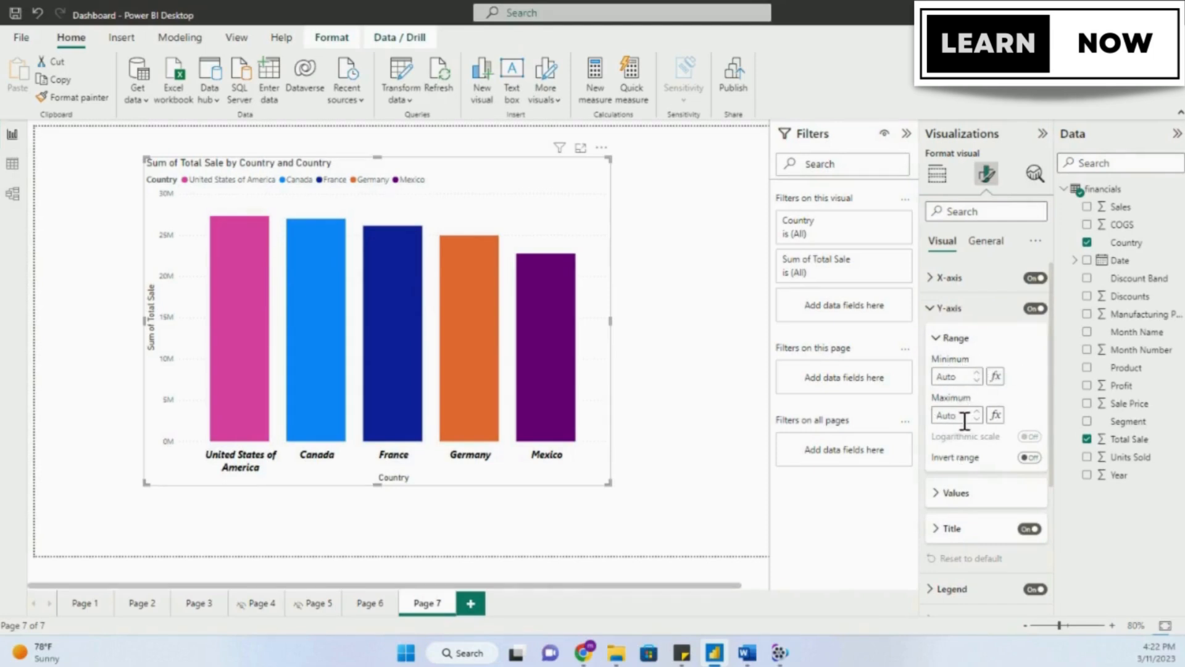
pyautogui.click(941, 494)
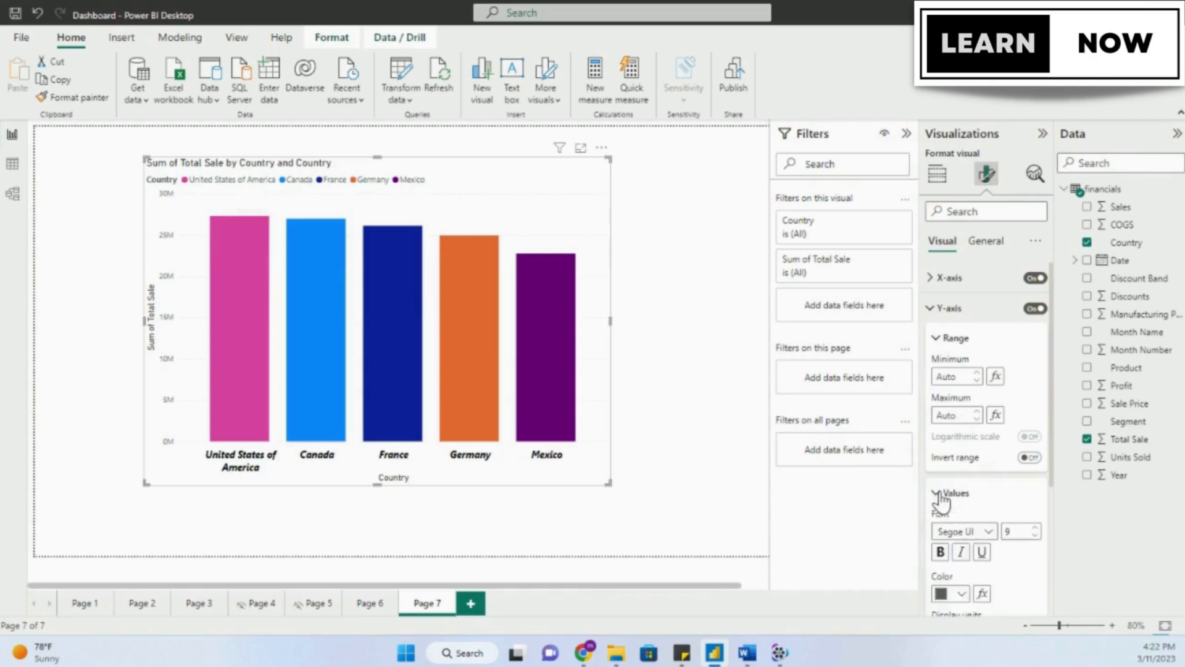
pyautogui.scroll(-2, 988, 469)
pyautogui.click(1035, 422)
pyautogui.click(1036, 422)
pyautogui.click(1035, 422)
pyautogui.click(941, 446)
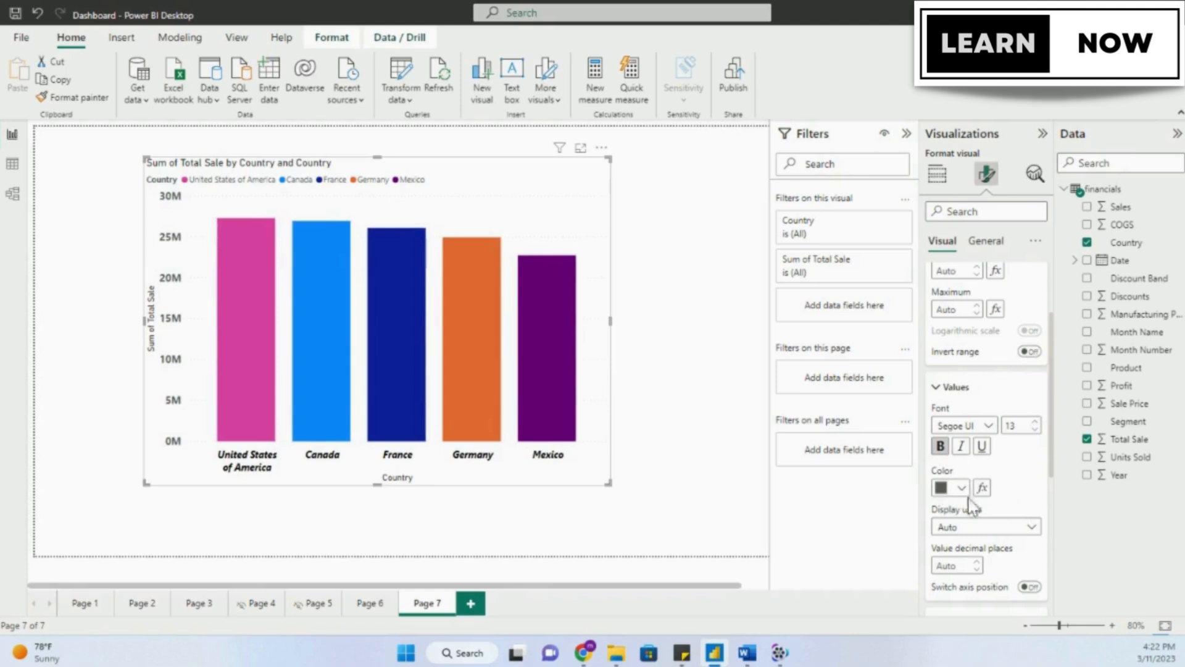
pyautogui.click(960, 489)
pyautogui.click(986, 425)
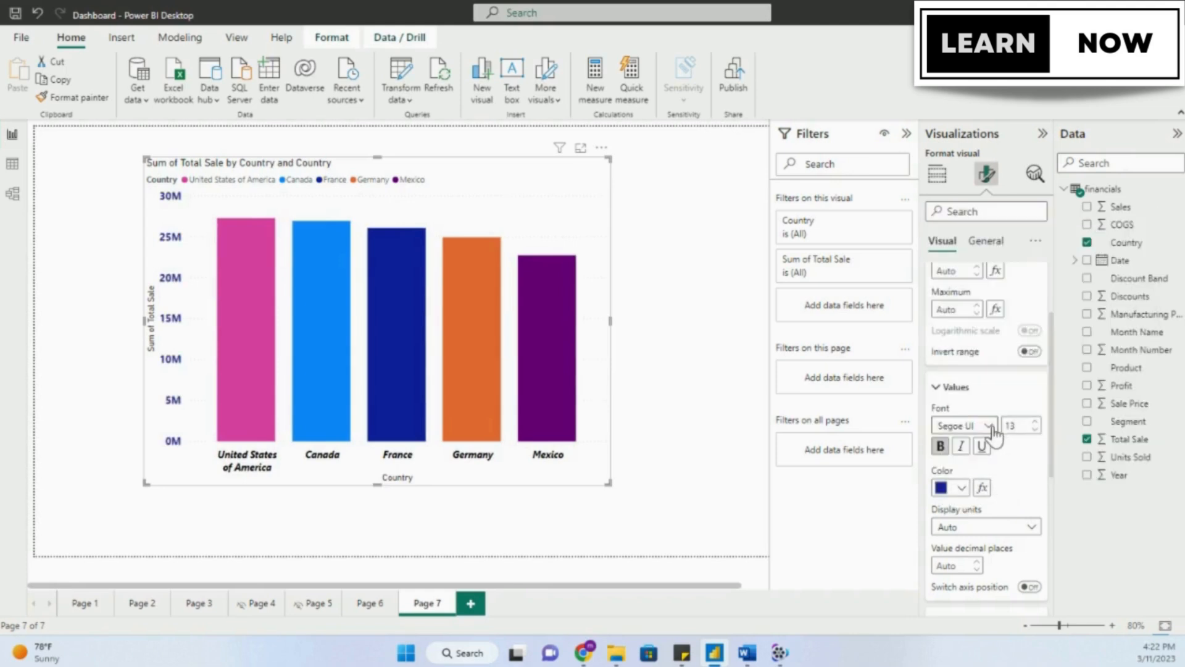
# Set the display units of the Y-axis values to Millions.
pyautogui.scroll(-2, 1021, 531)
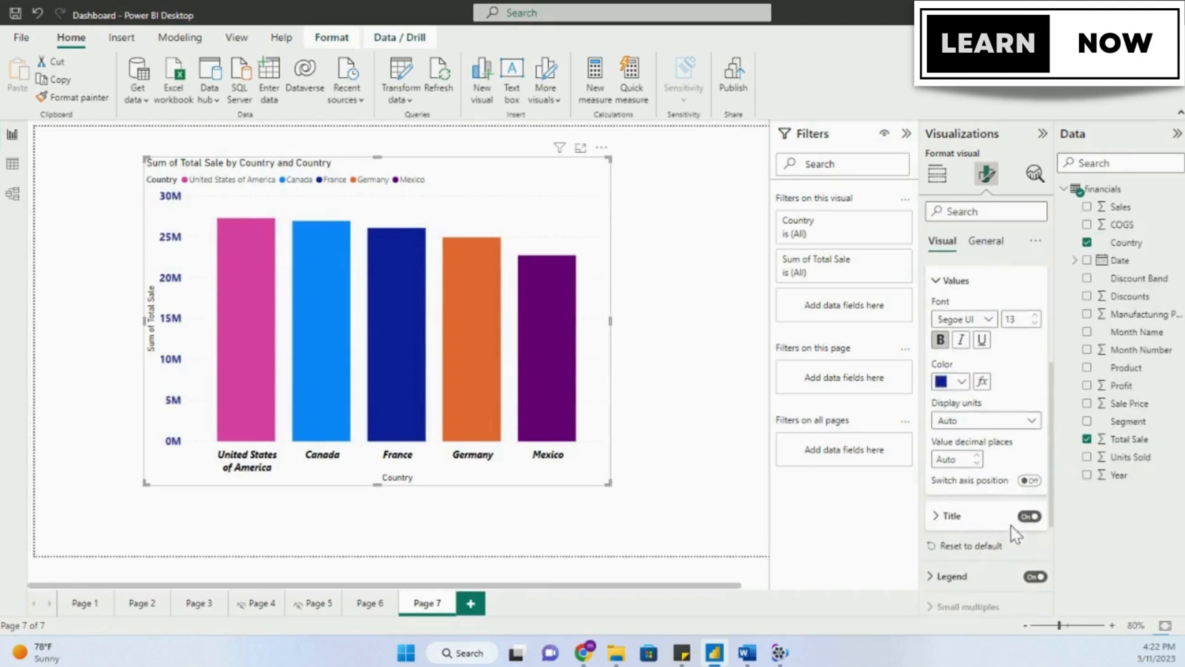
pyautogui.click(1010, 427)
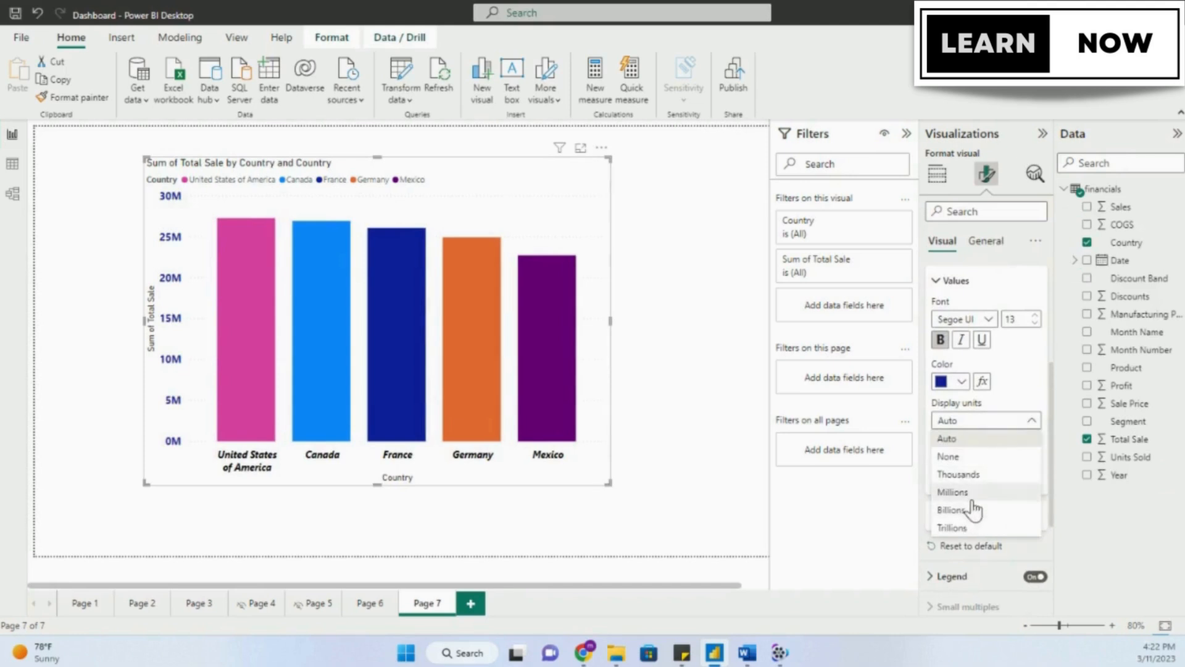
pyautogui.click(975, 493)
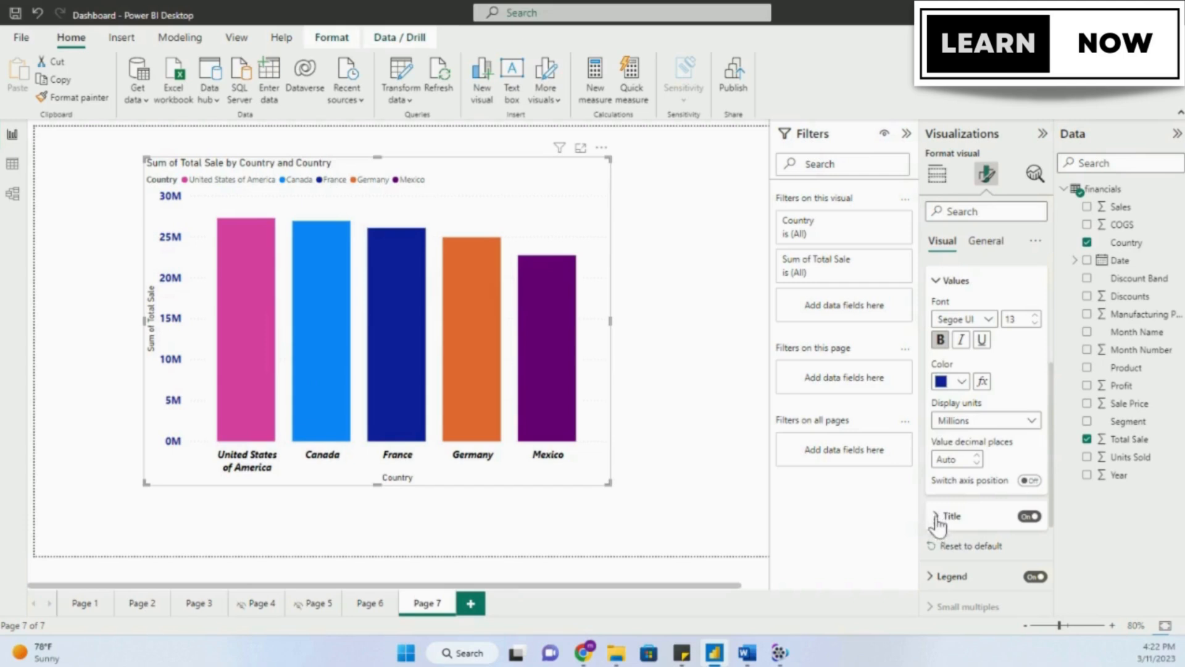
# Turn the Y-axis title off and back on, and close the Y-axis settings.
pyautogui.click(1028, 517)
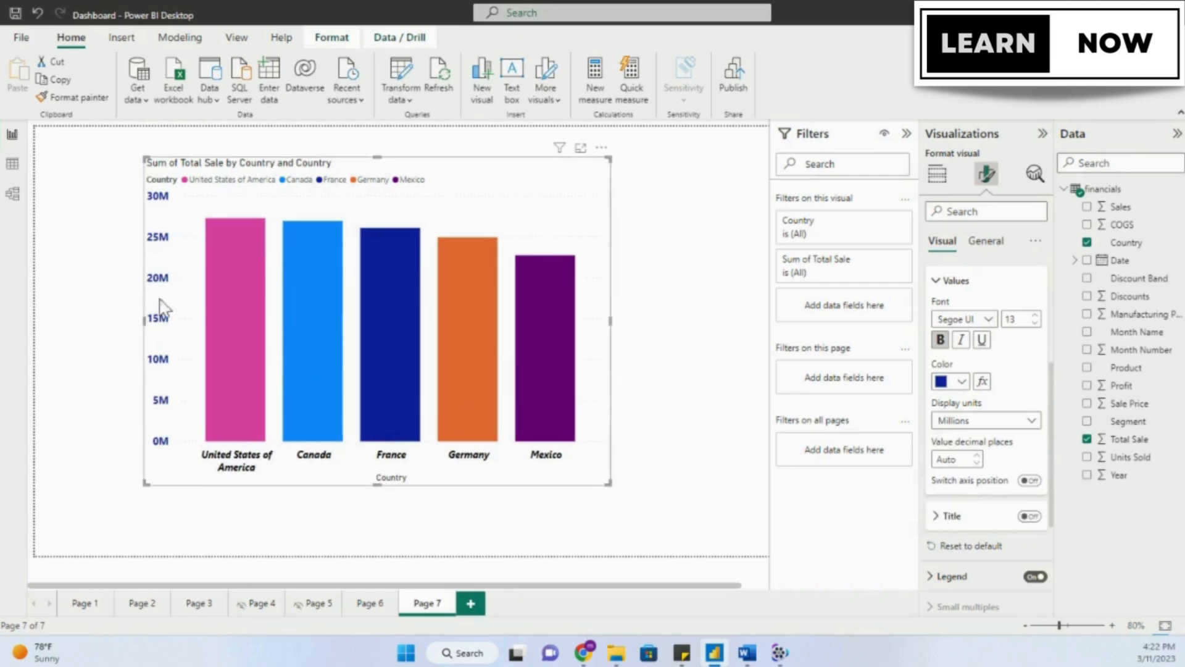
pyautogui.click(1030, 517)
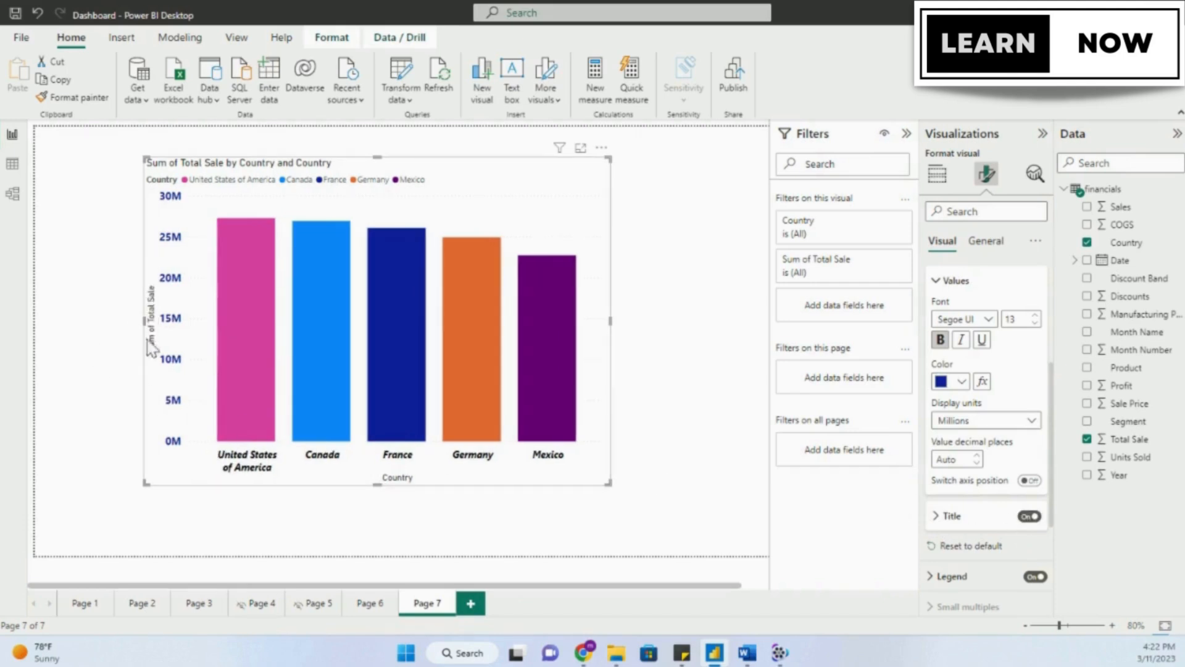
pyautogui.click(954, 281)
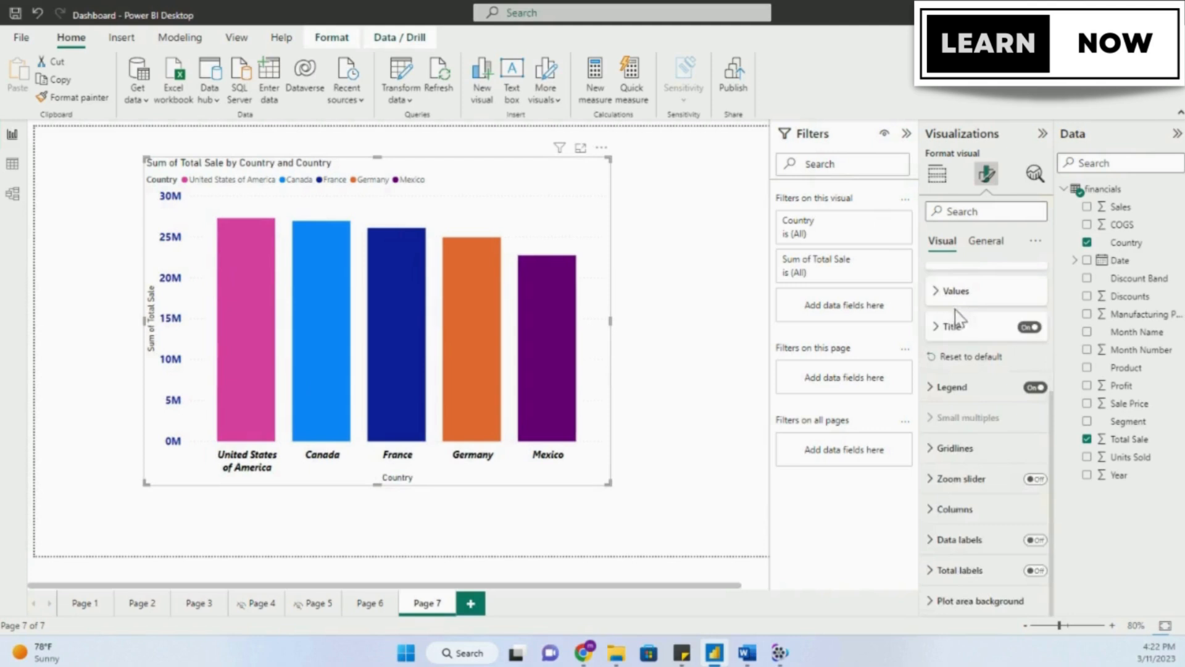
pyautogui.scroll(1, 957, 327)
pyautogui.scroll(2, 953, 315)
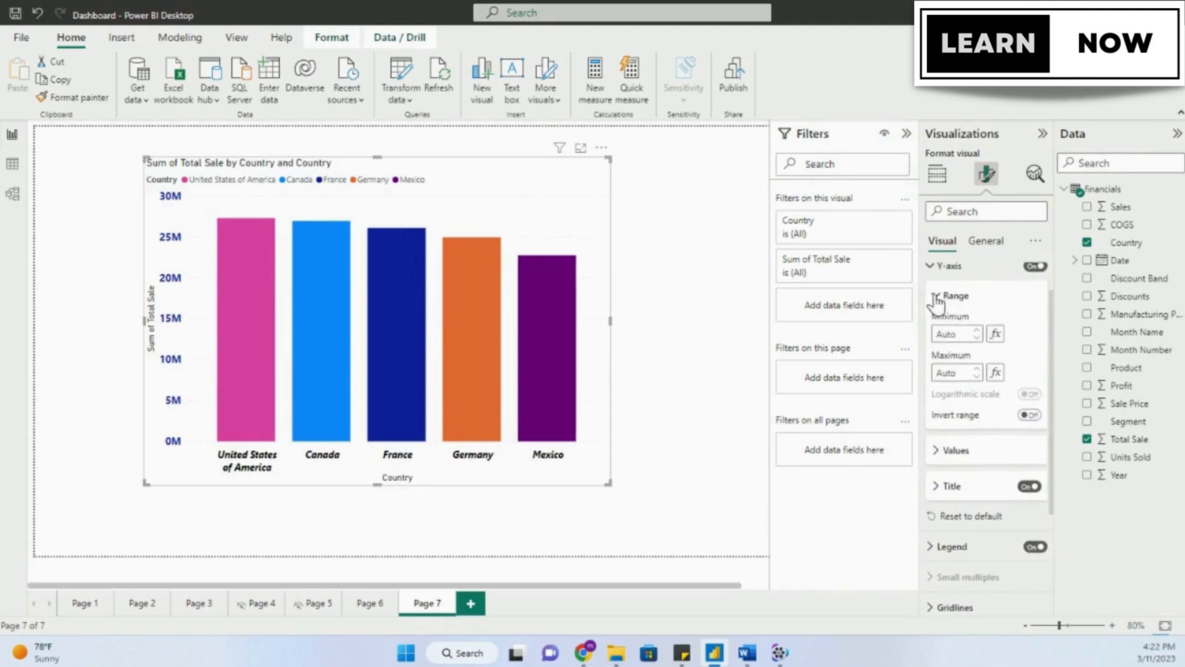
pyautogui.click(939, 268)
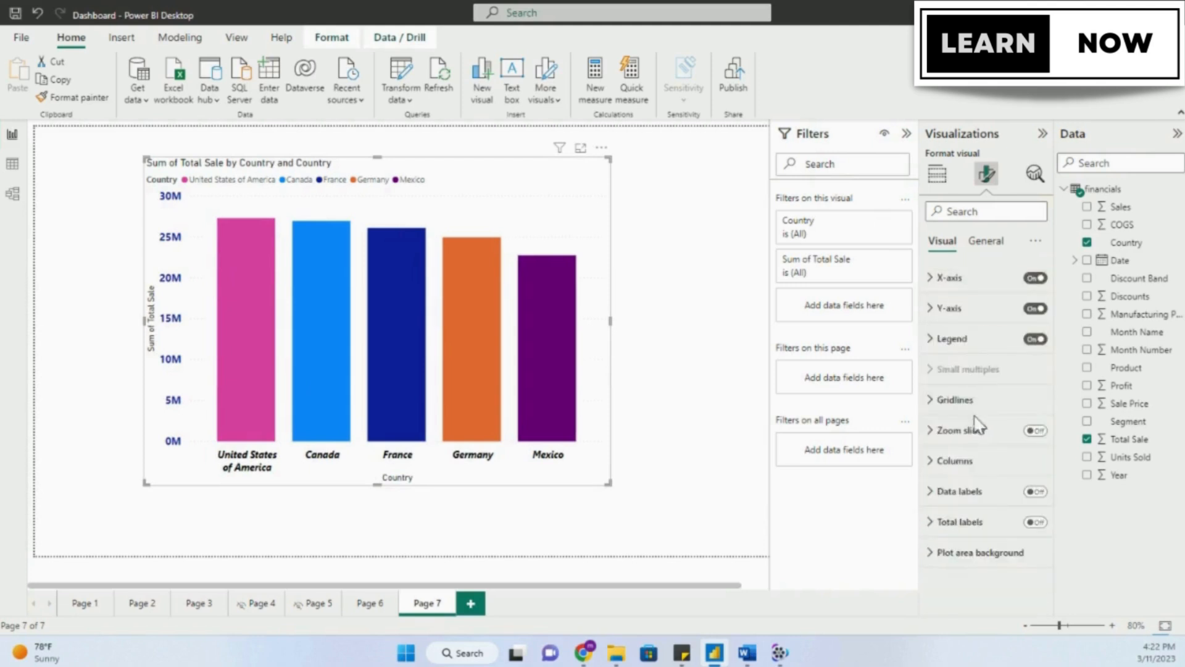
# Set the chart legend's position to Top center.
pyautogui.click(937, 344)
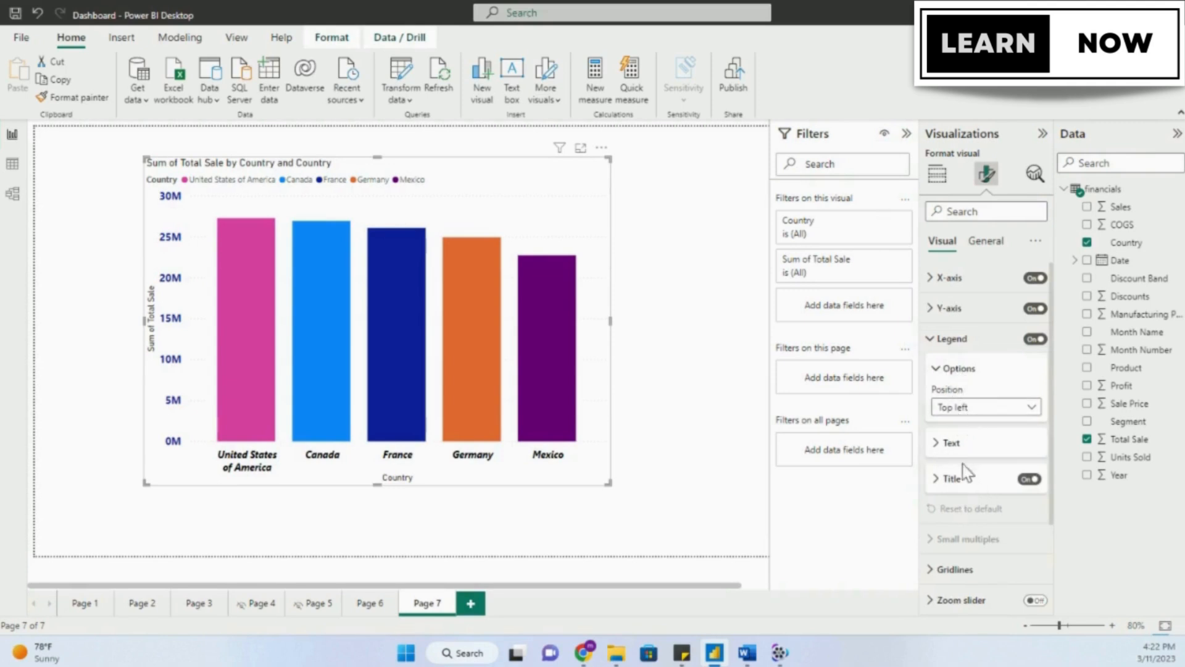
pyautogui.click(961, 408)
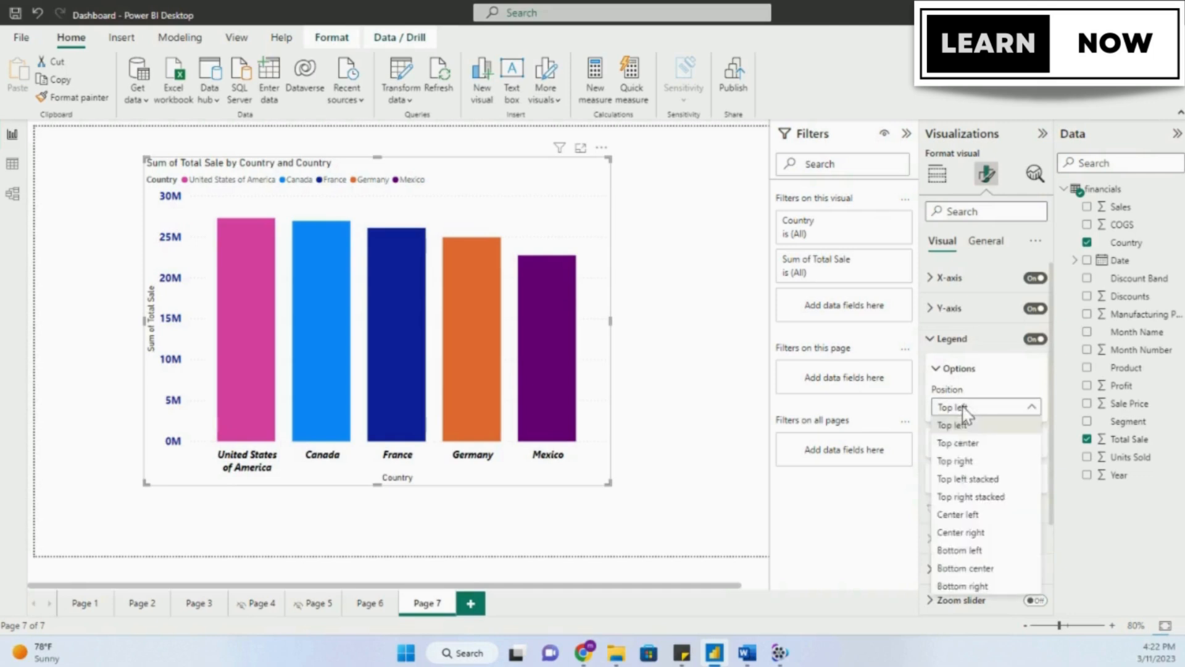
pyautogui.click(965, 446)
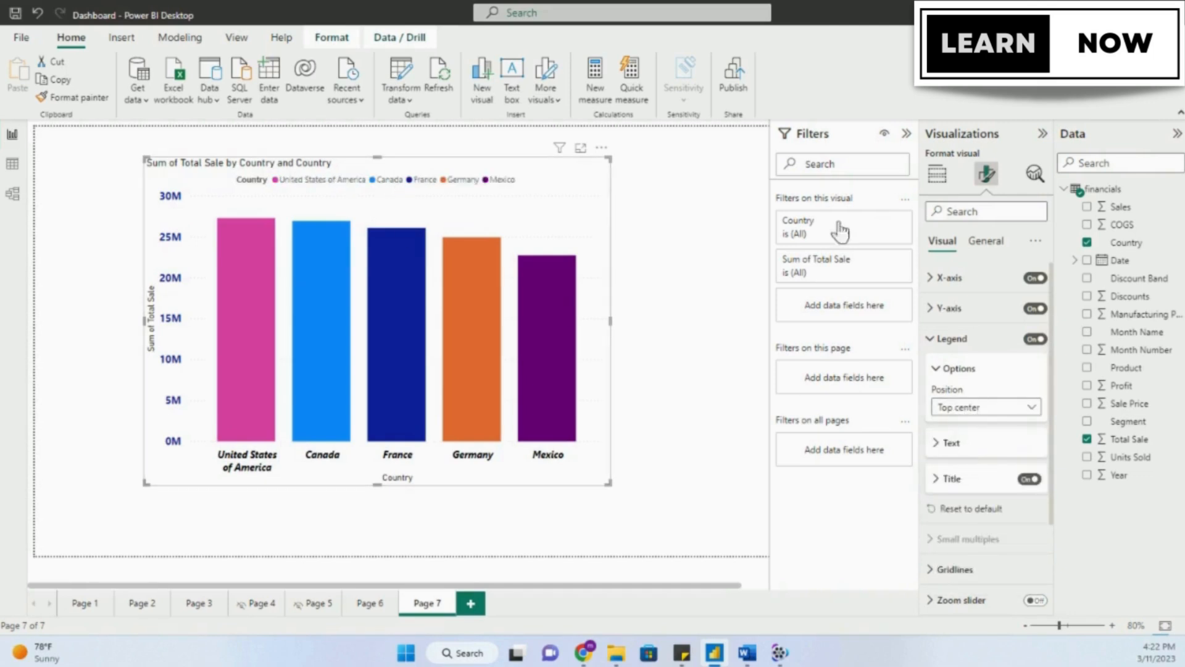
pyautogui.click(1000, 409)
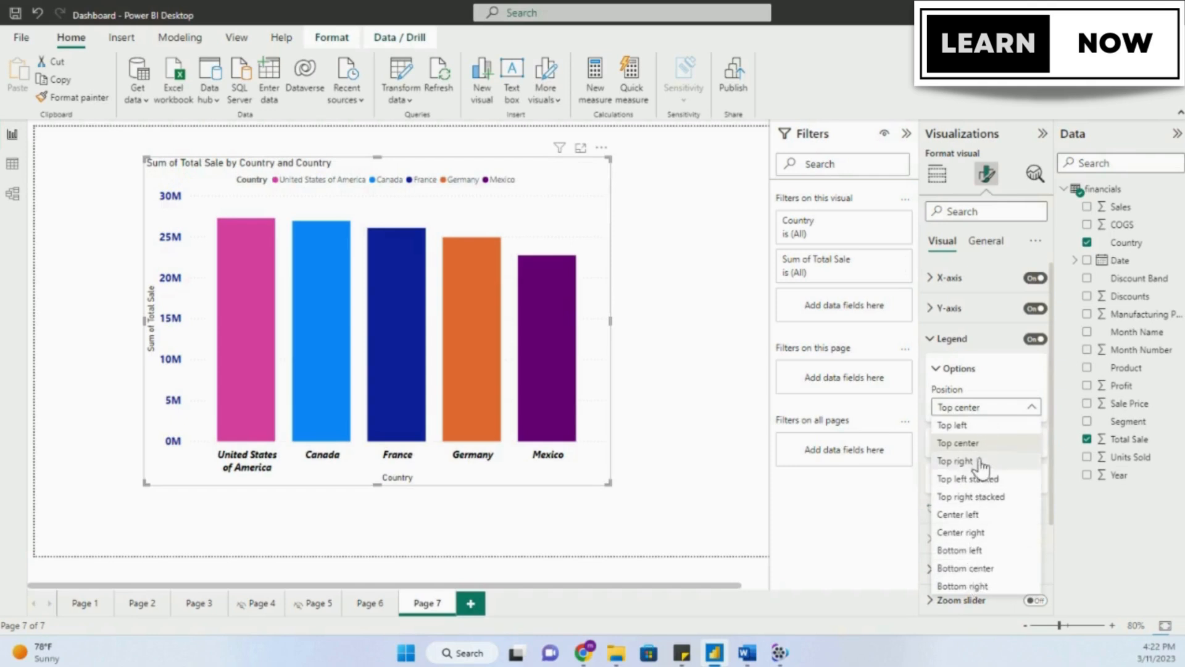
pyautogui.click(989, 389)
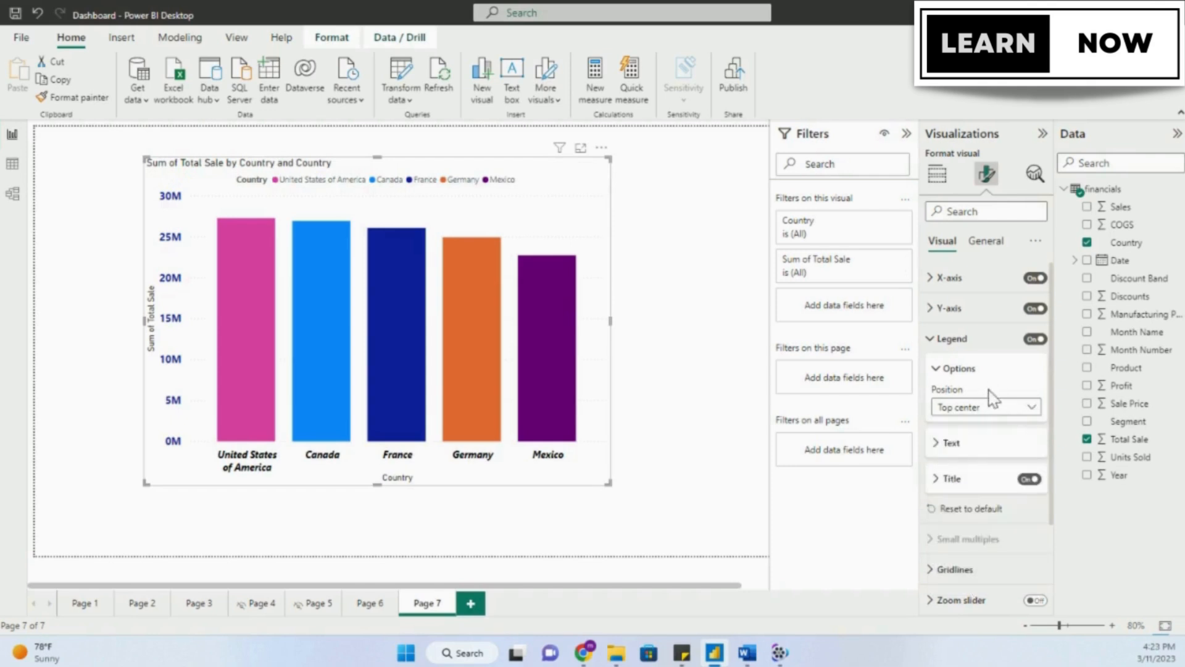
# Format the legend text as bold, size 14, in light blue.
pyautogui.click(945, 443)
pyautogui.scroll(-1, 967, 475)
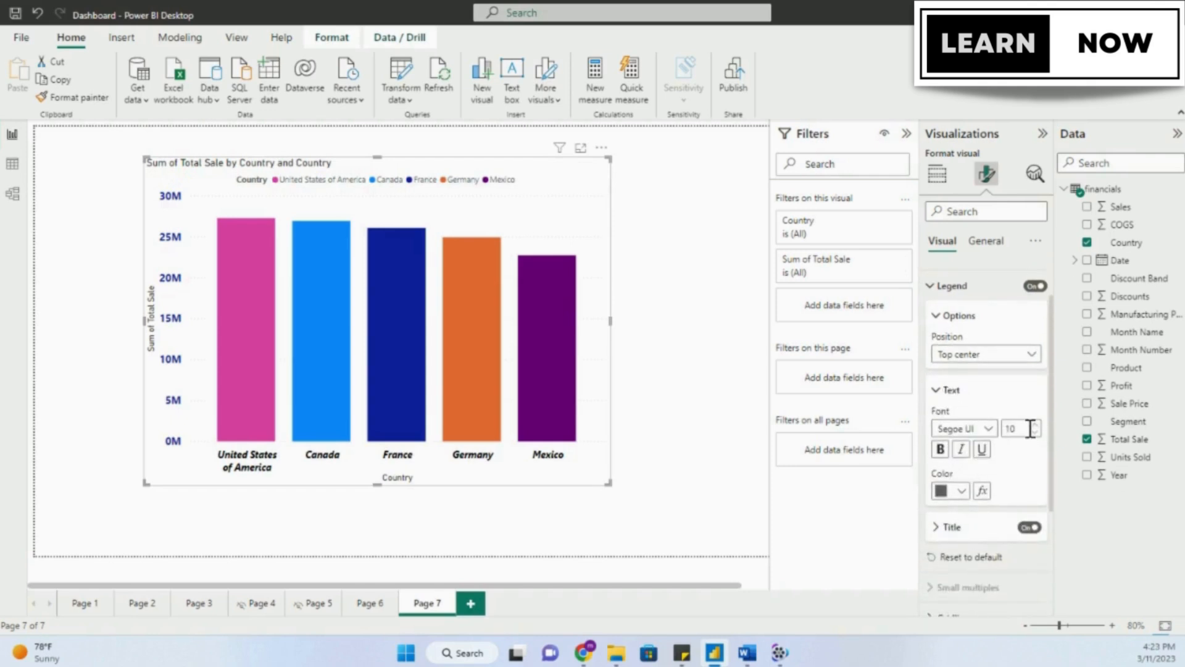
pyautogui.click(941, 449)
pyautogui.click(1035, 424)
pyautogui.click(1034, 424)
pyautogui.click(1035, 424)
pyautogui.click(1035, 425)
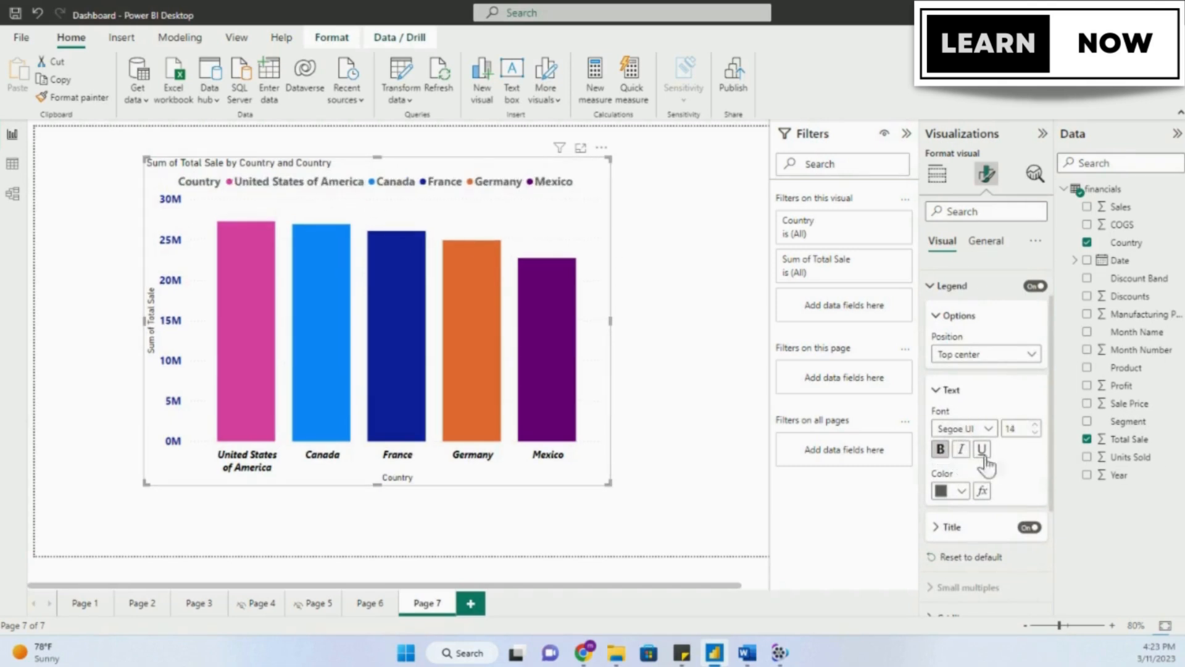
pyautogui.click(951, 492)
pyautogui.click(992, 427)
# Turn the legend title off and back on, and close the legend settings.
pyautogui.click(1027, 528)
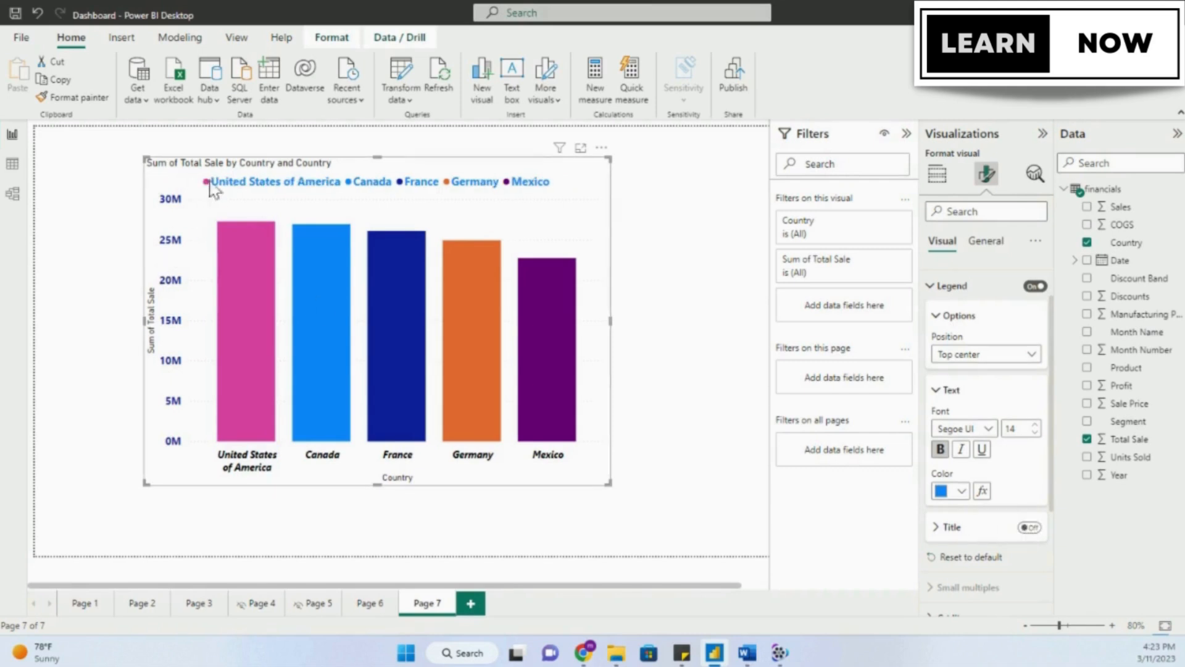
pyautogui.click(1027, 527)
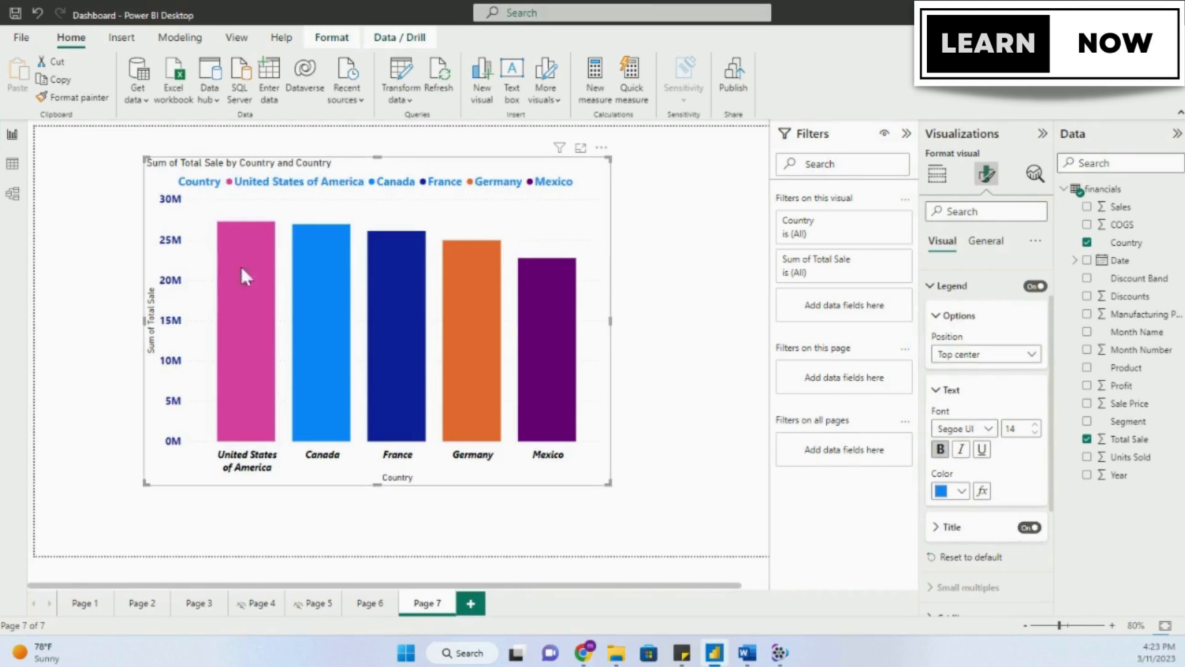
pyautogui.scroll(2, 965, 405)
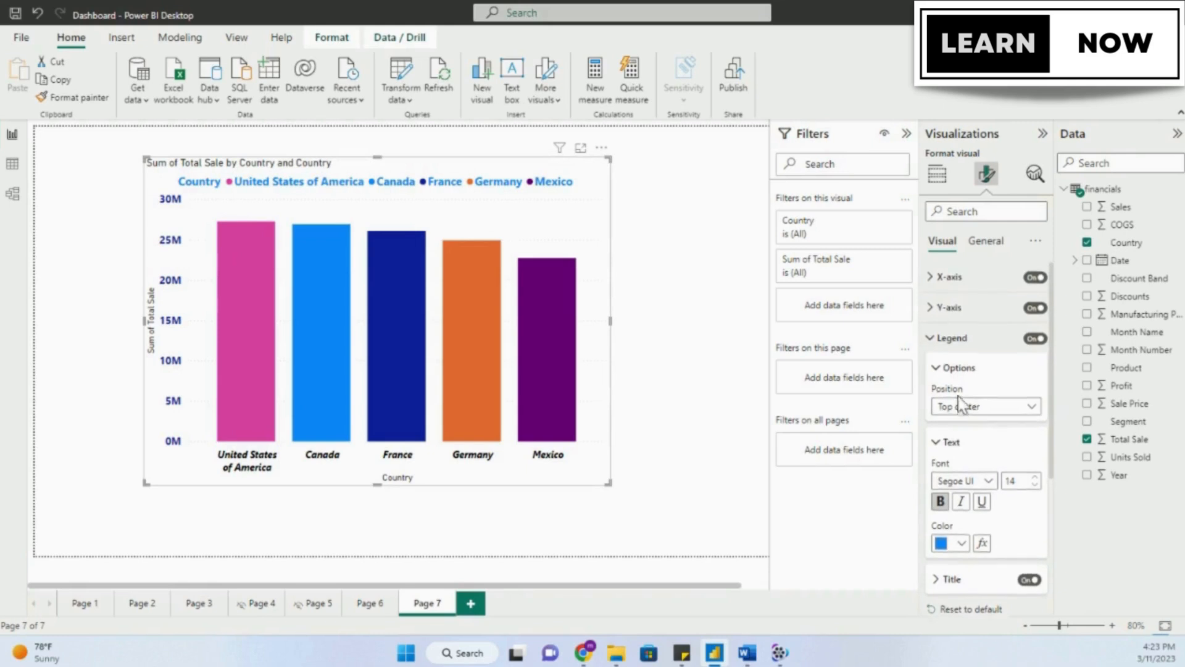
pyautogui.click(932, 338)
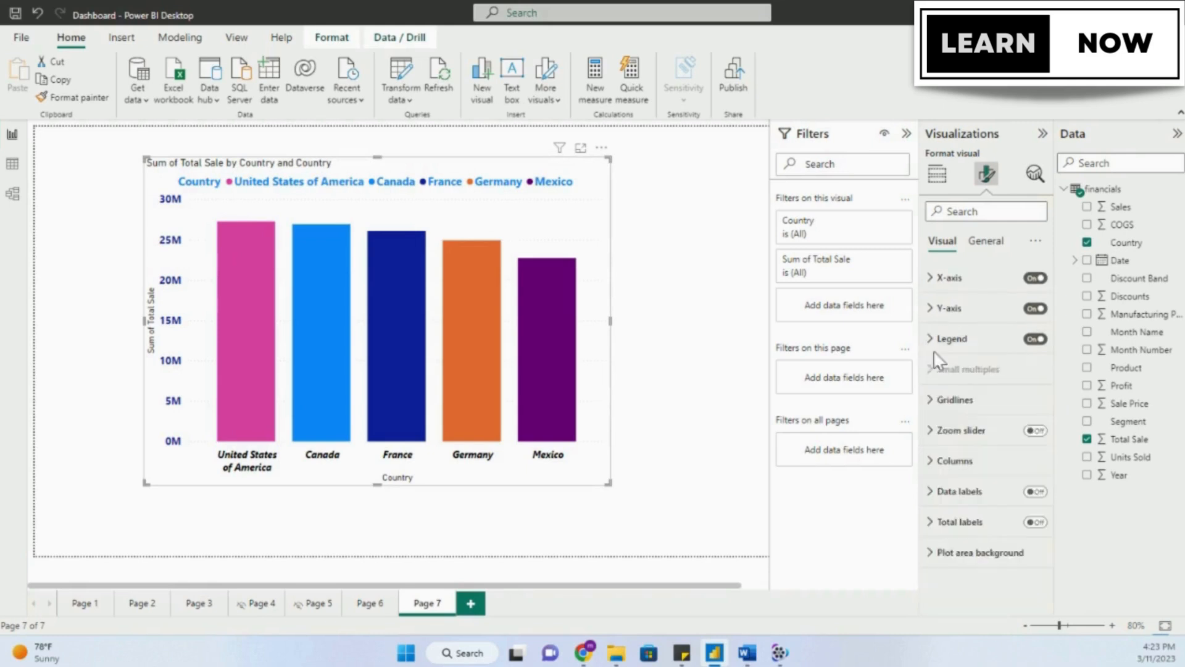
# Examine the line style options for the chart's horizontal gridlines.
pyautogui.click(935, 400)
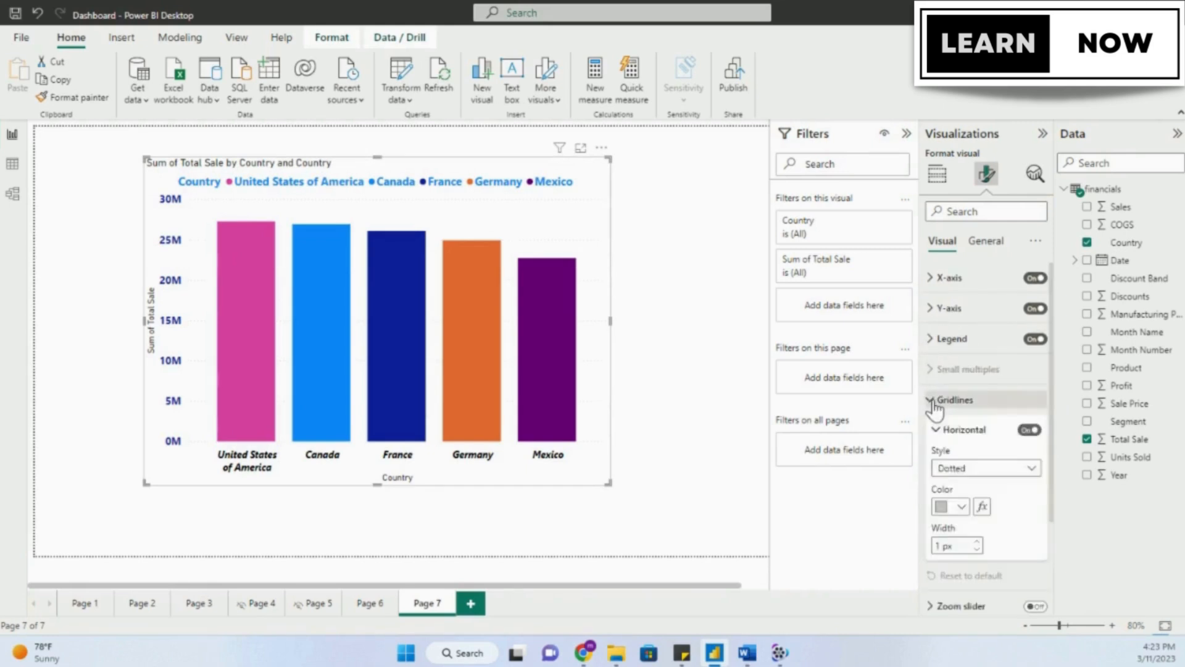
pyautogui.scroll(-1, 945, 401)
pyautogui.click(966, 416)
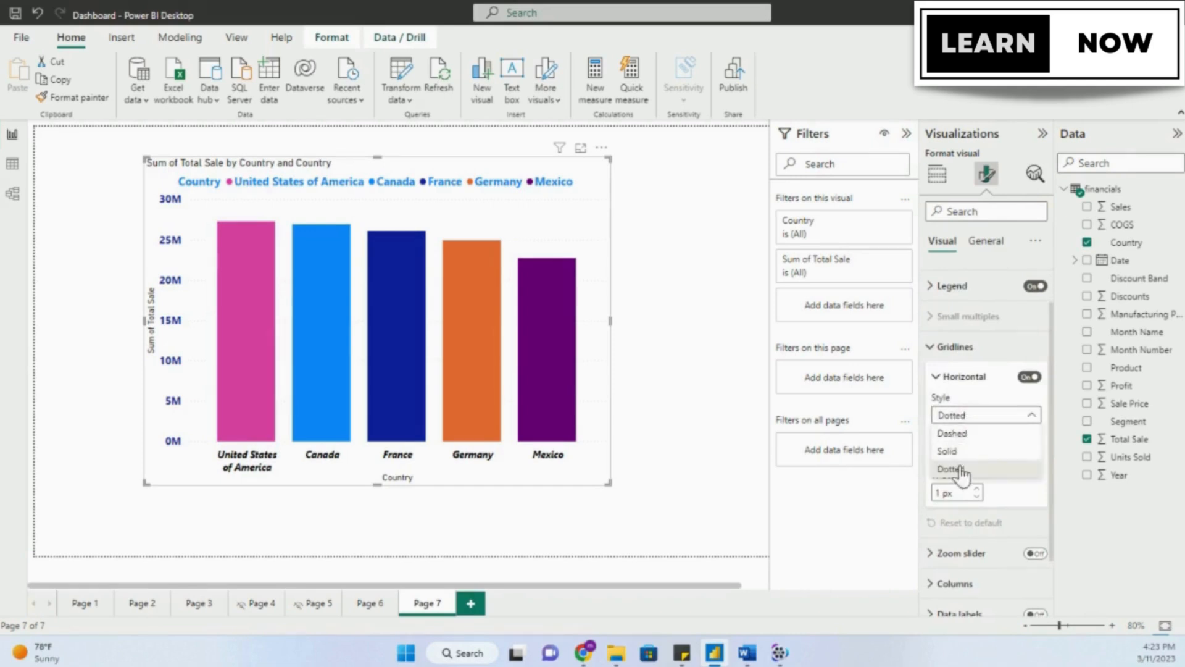
pyautogui.click(1009, 503)
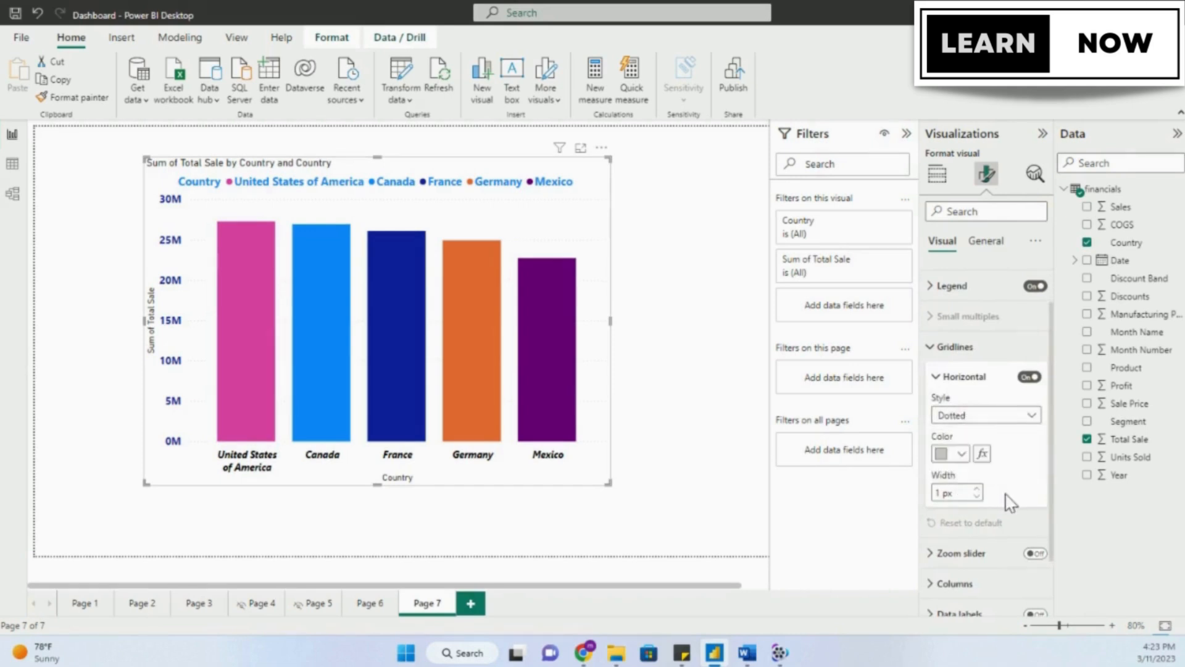
# Examine the color choices for the chart's horizontal gridlines and close the gridline settings.
pyautogui.click(948, 455)
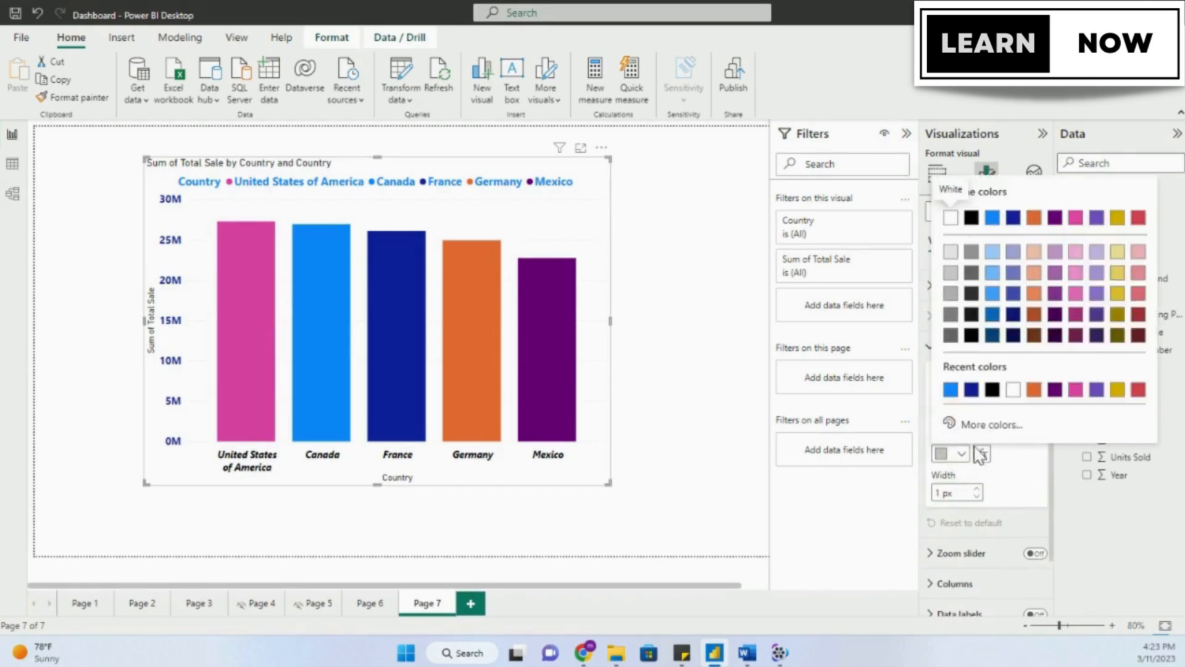
pyautogui.click(1014, 481)
pyautogui.click(928, 346)
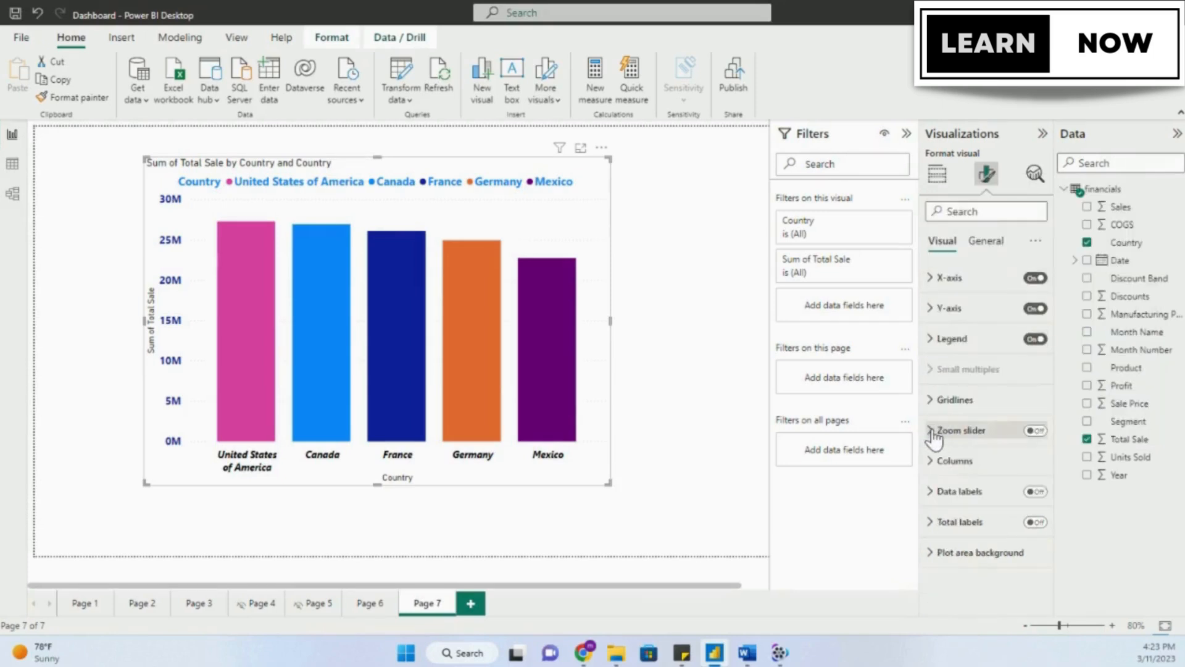
# Turn on the chart's zoom slider and try moving its upper handle.
pyautogui.click(1036, 432)
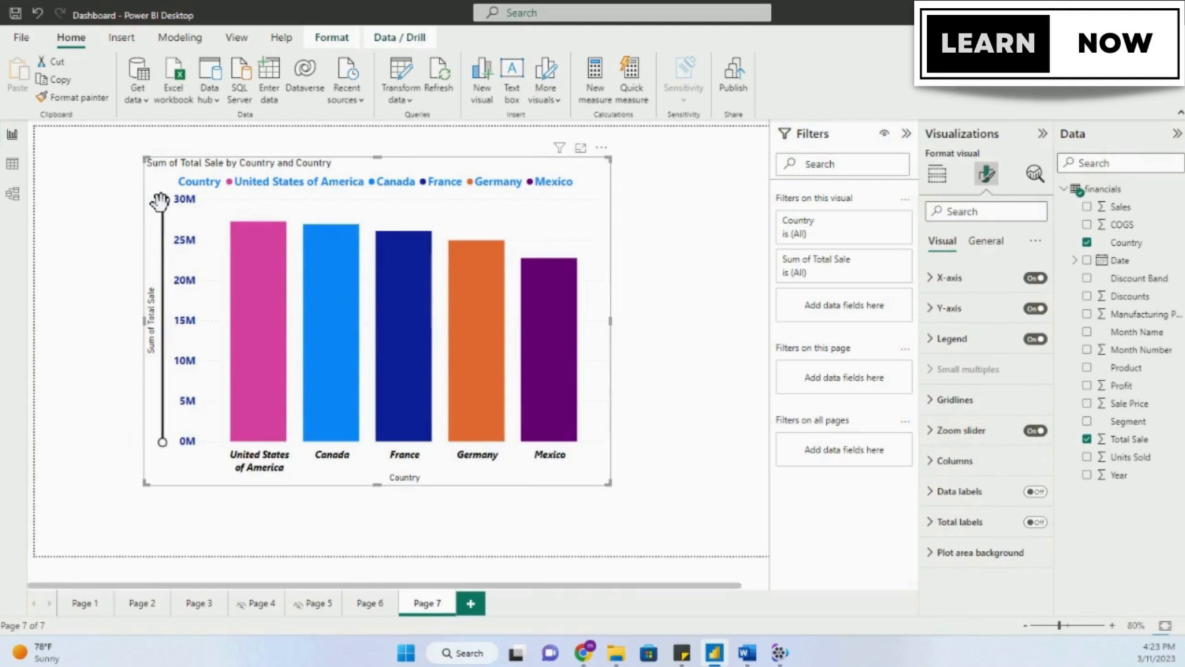
pyautogui.moveTo(161, 198)
pyautogui.mouseDown()
pyautogui.moveTo(149, 259)
pyautogui.moveTo(163, 186)
pyautogui.mouseUp()
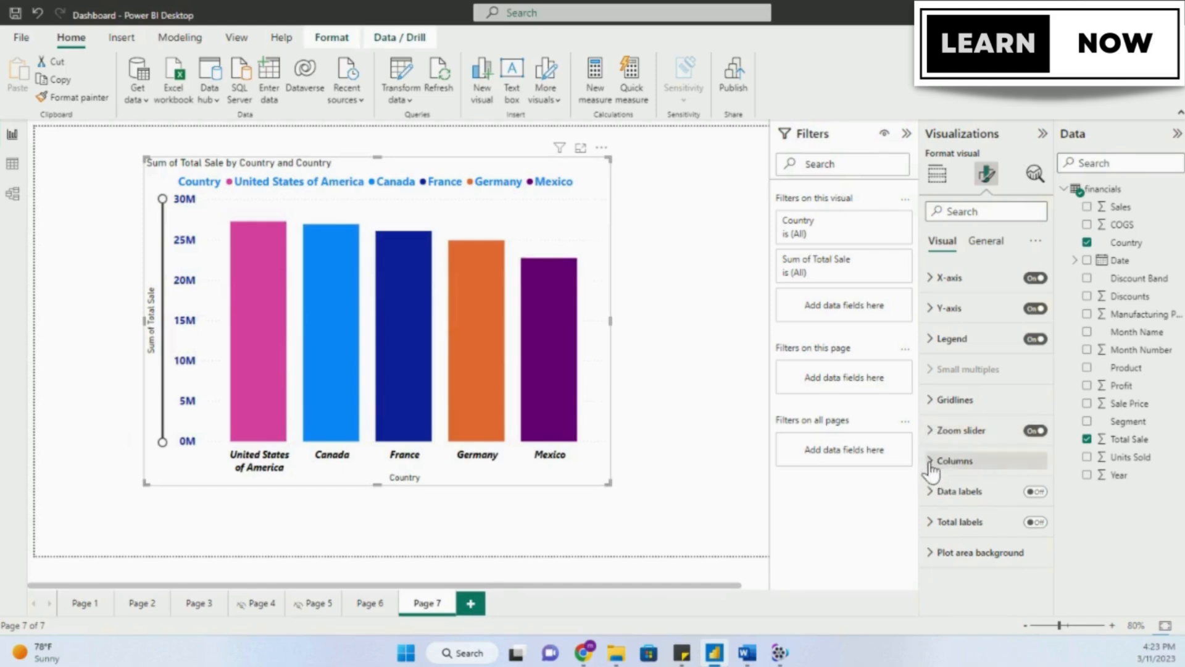
# Change the United States of America column color to dark yellow from the recent colors and close the column settings.
pyautogui.click(945, 461)
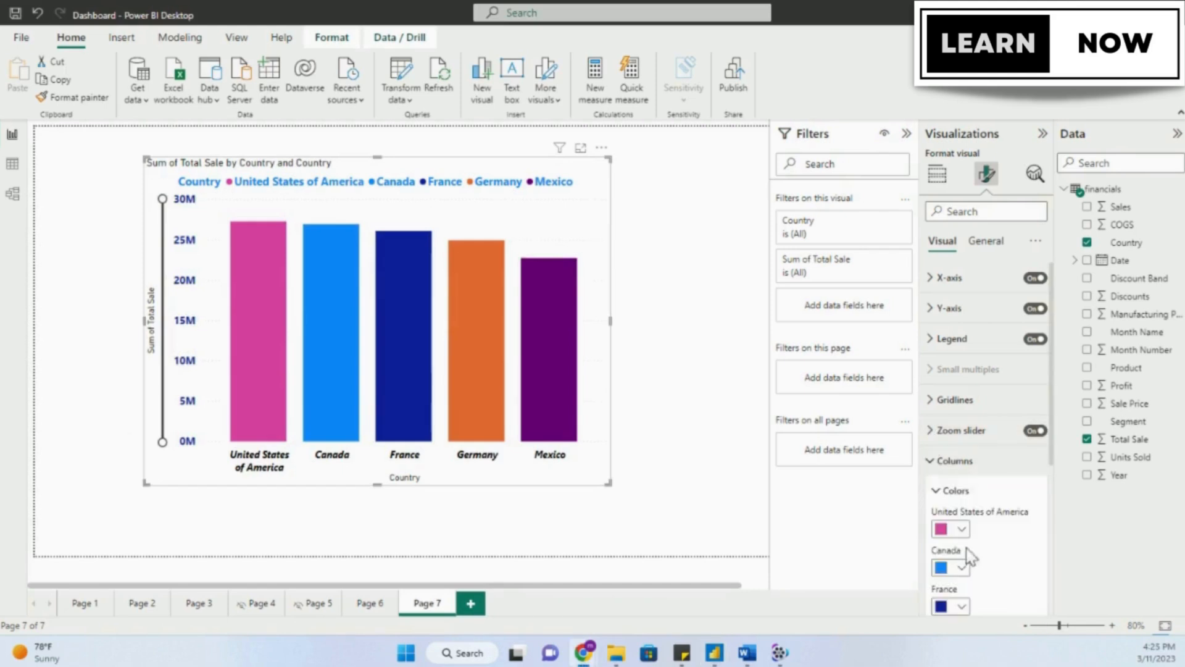
pyautogui.scroll(-2, 960, 519)
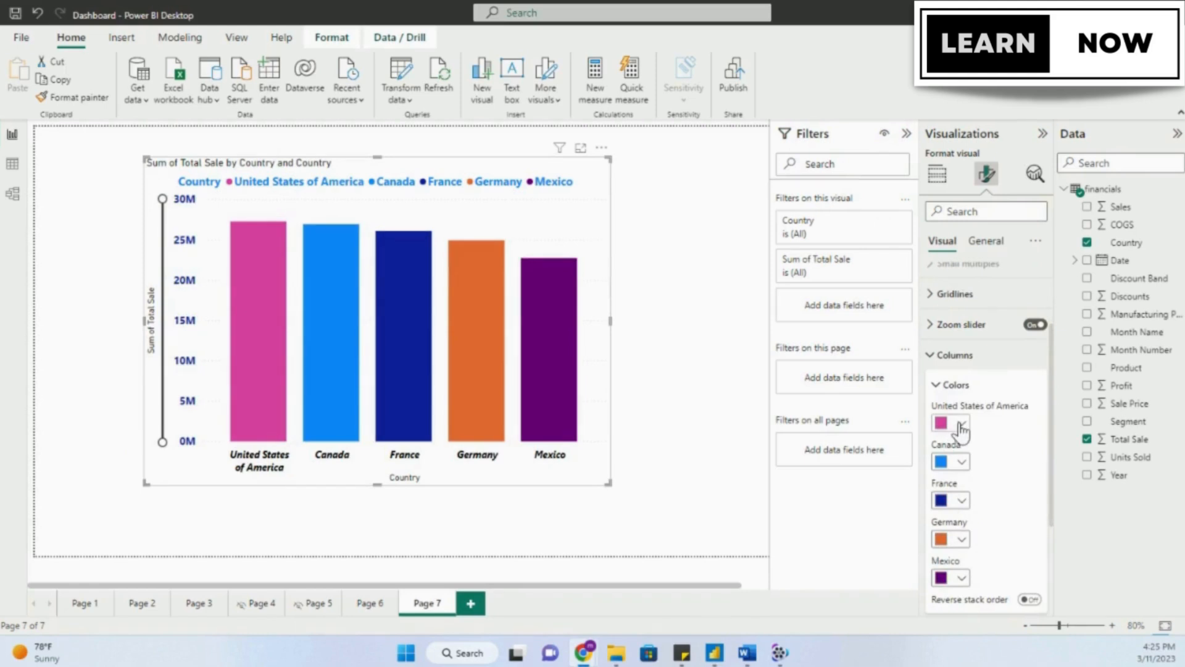
pyautogui.click(961, 425)
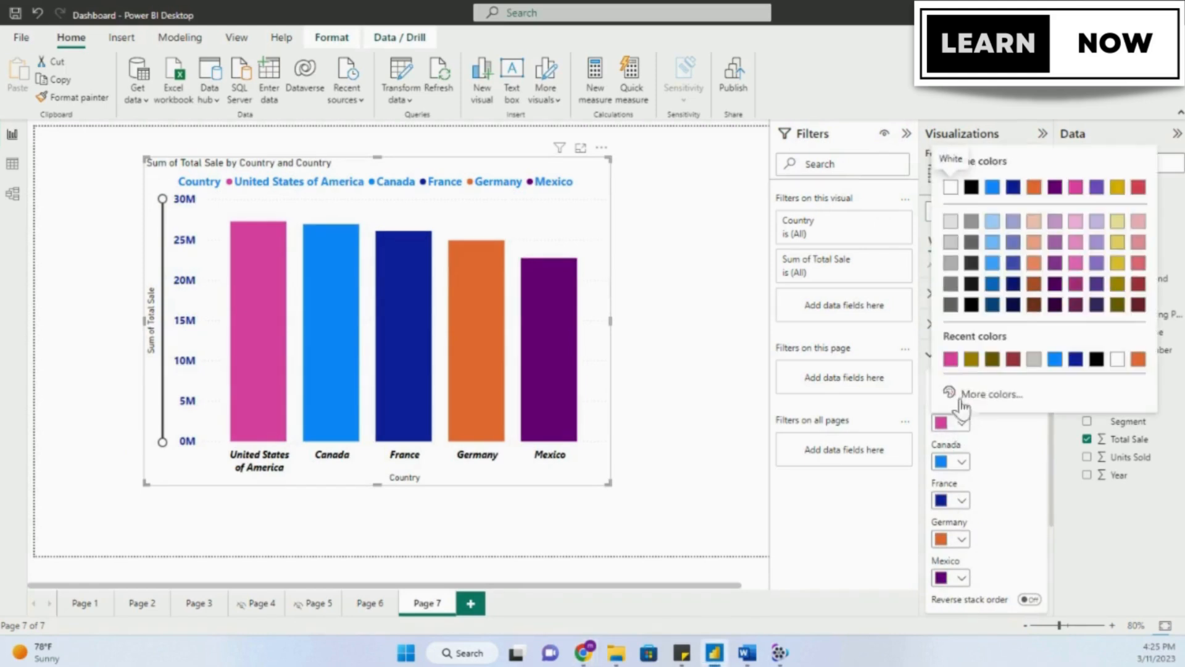
pyautogui.click(966, 361)
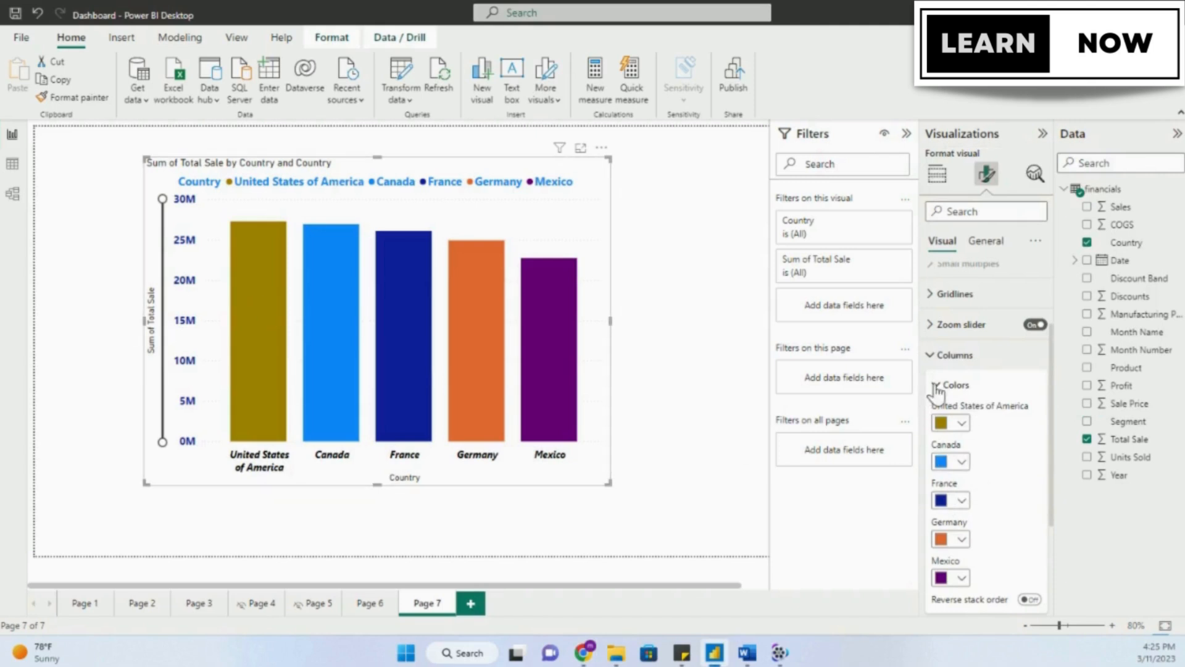
pyautogui.click(937, 387)
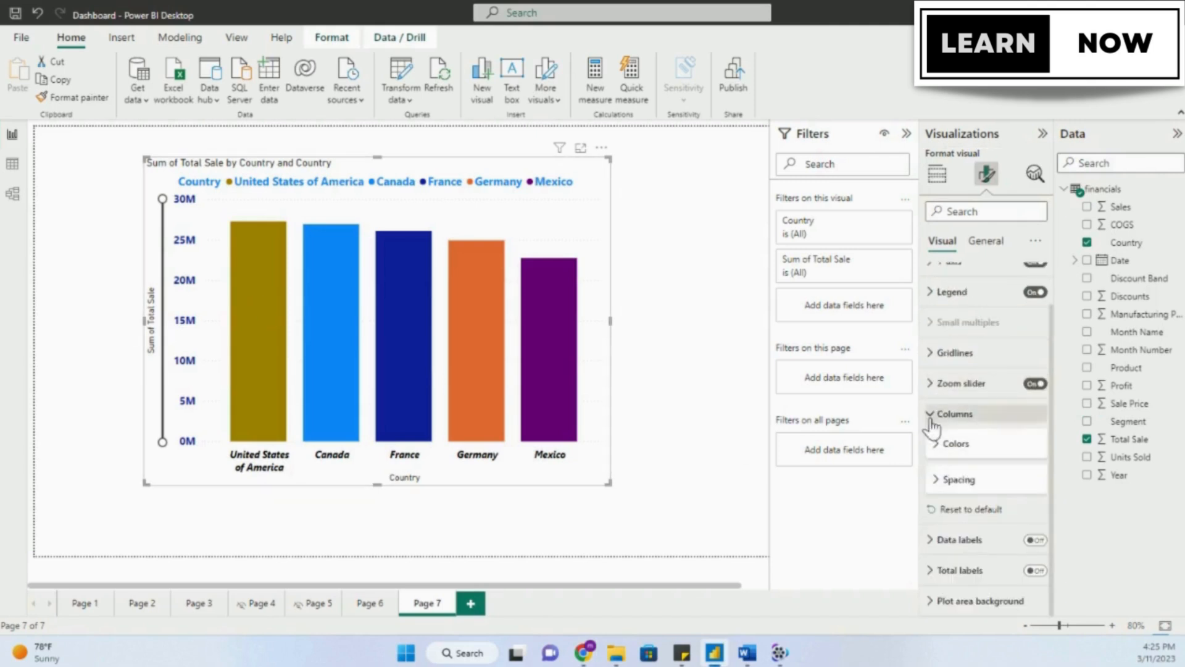
pyautogui.click(932, 418)
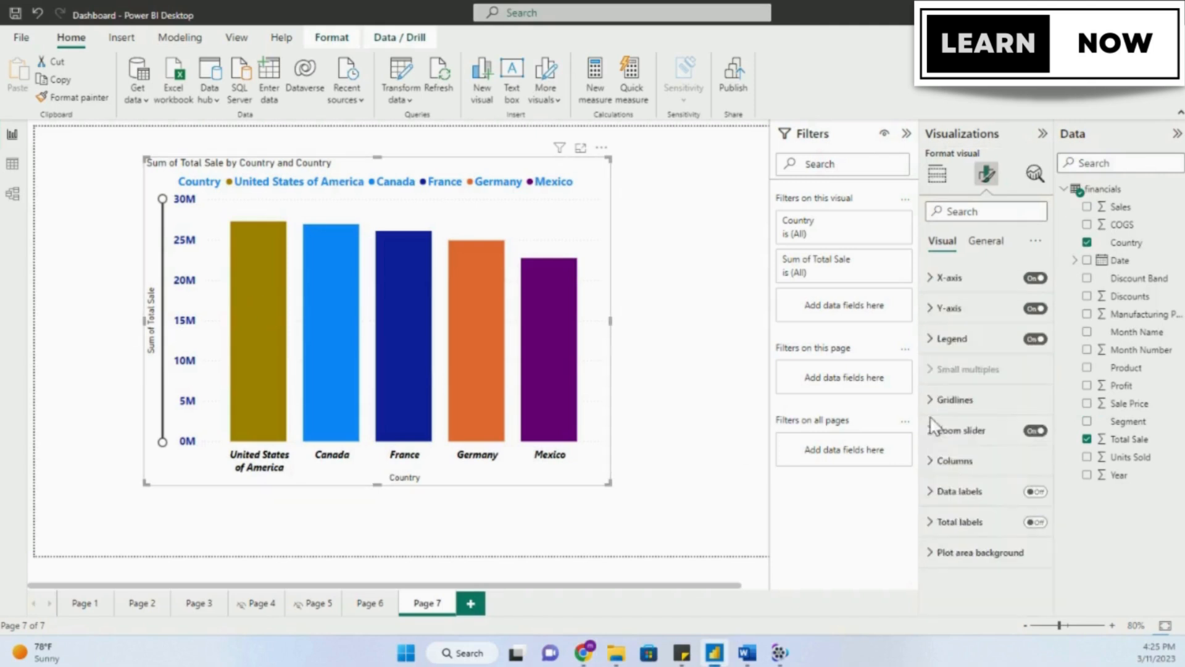
# Turn on the chart's data labels and total labels, and check the plot area background options.
pyautogui.click(1037, 493)
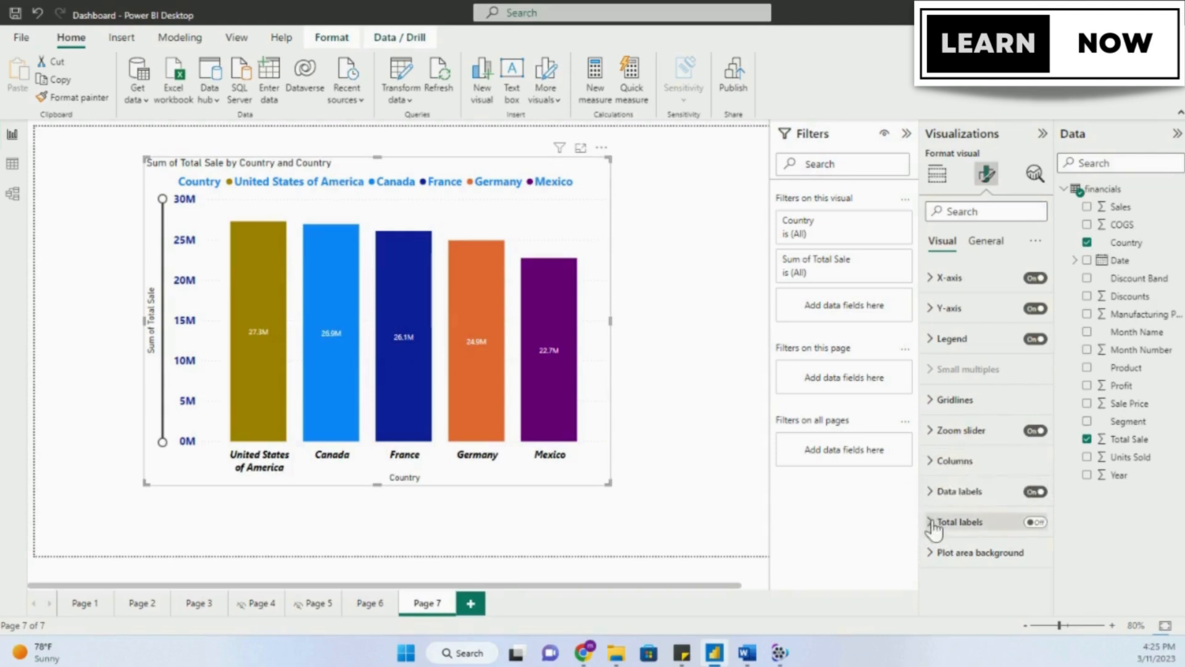
pyautogui.click(1037, 523)
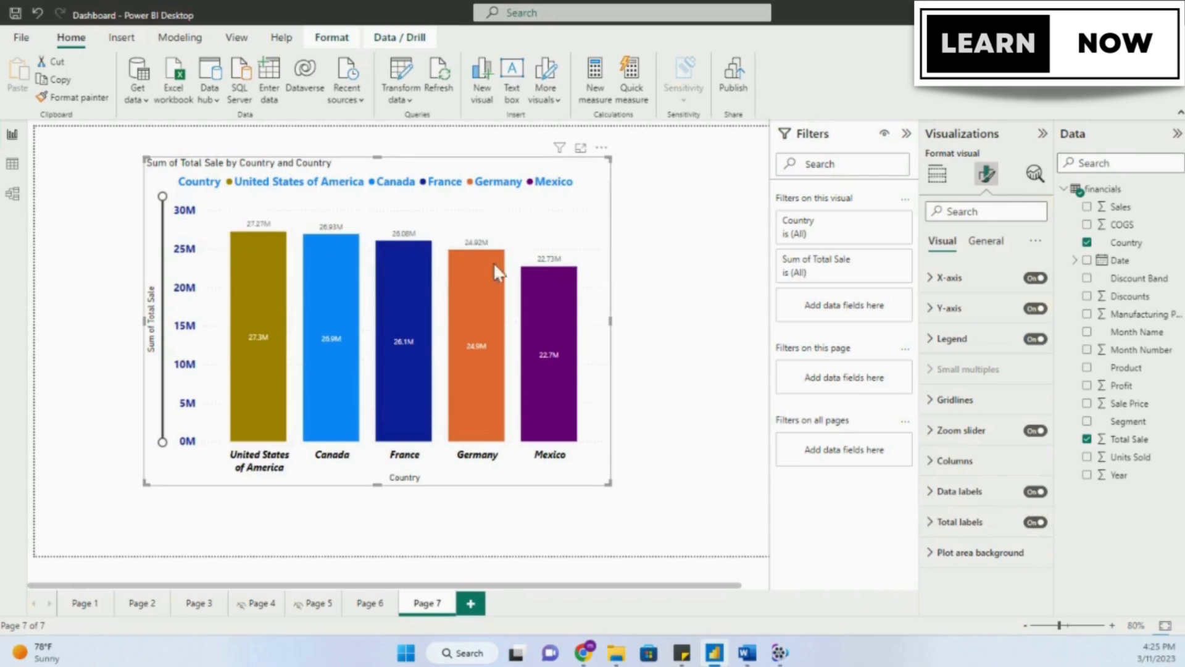
pyautogui.click(929, 553)
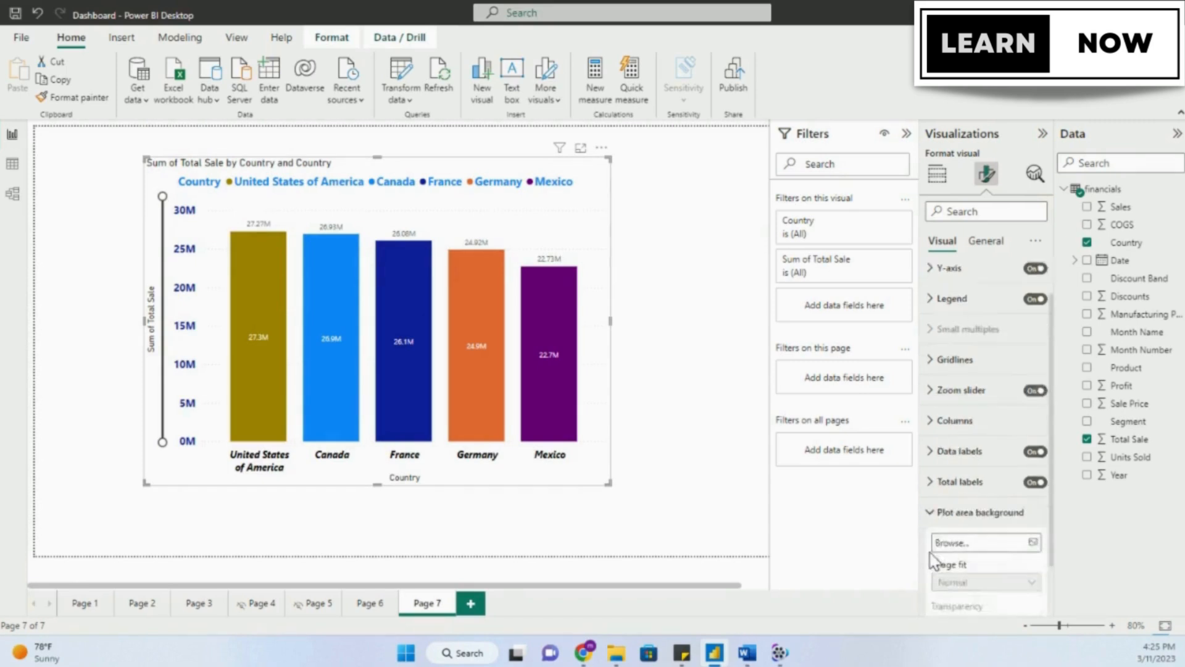
pyautogui.click(933, 448)
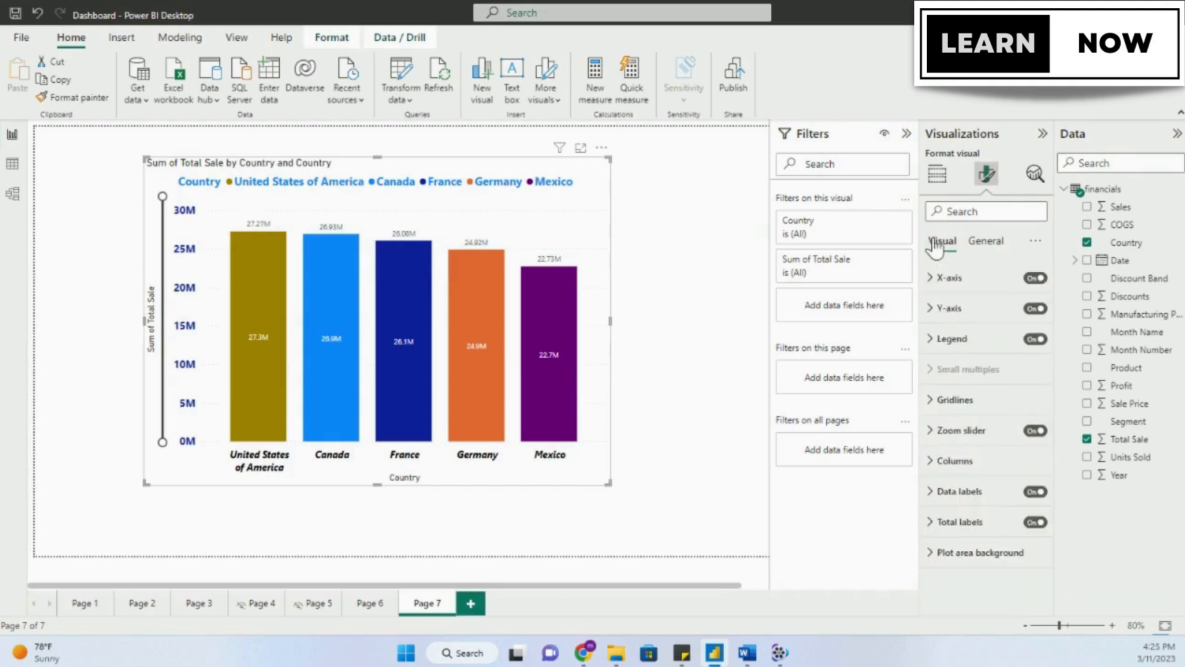
# Set the chart's height to 558 and its width to 781 in the general size properties.
pyautogui.click(985, 242)
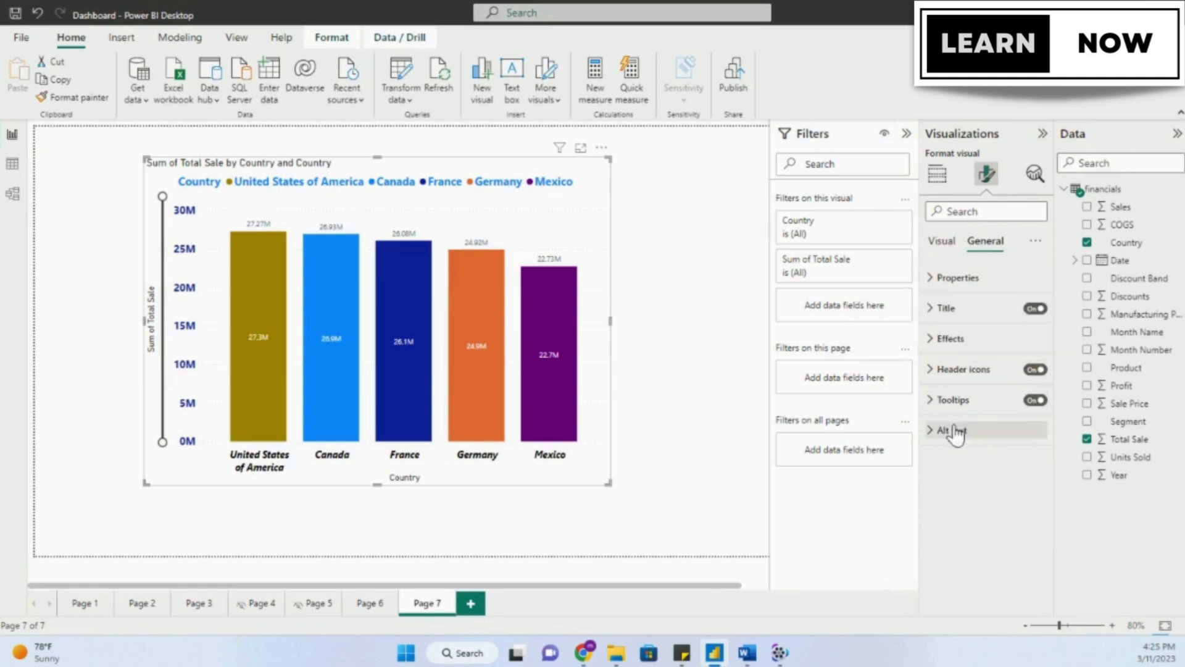
pyautogui.click(936, 284)
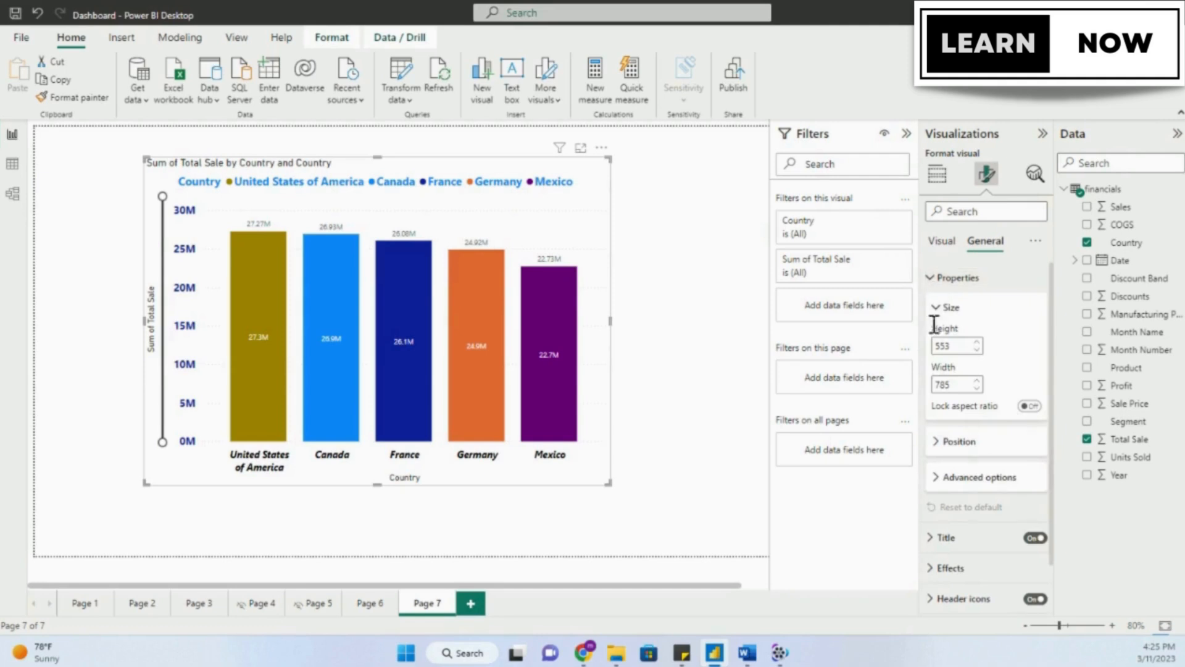
pyautogui.click(977, 343)
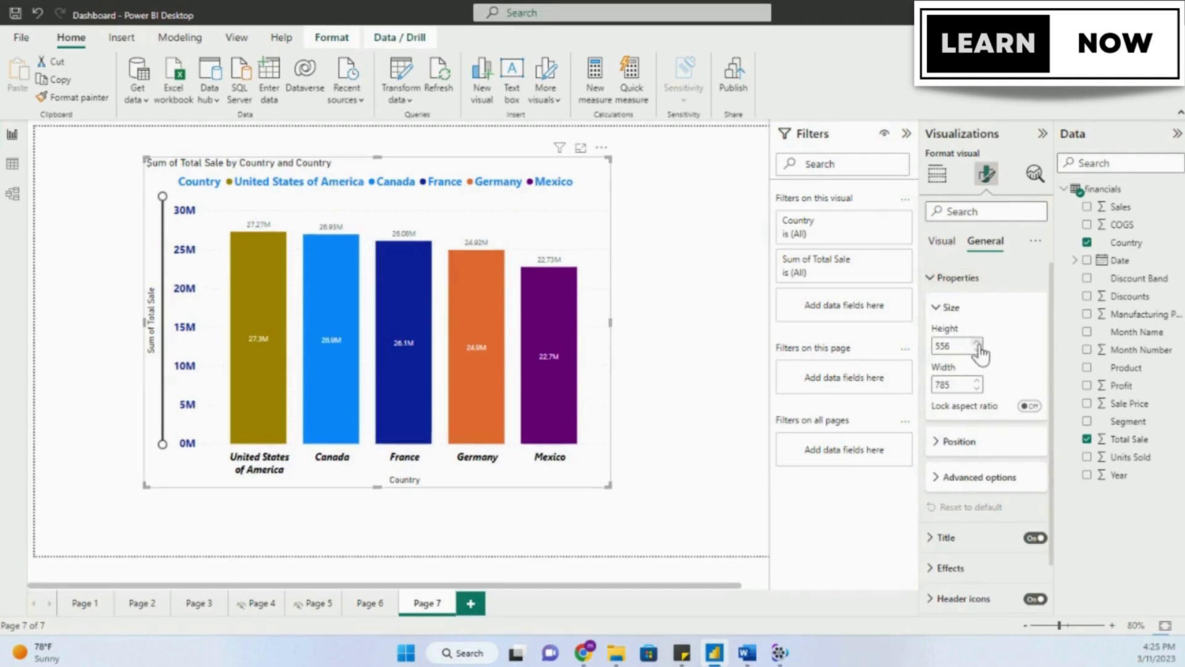
pyautogui.click(977, 388)
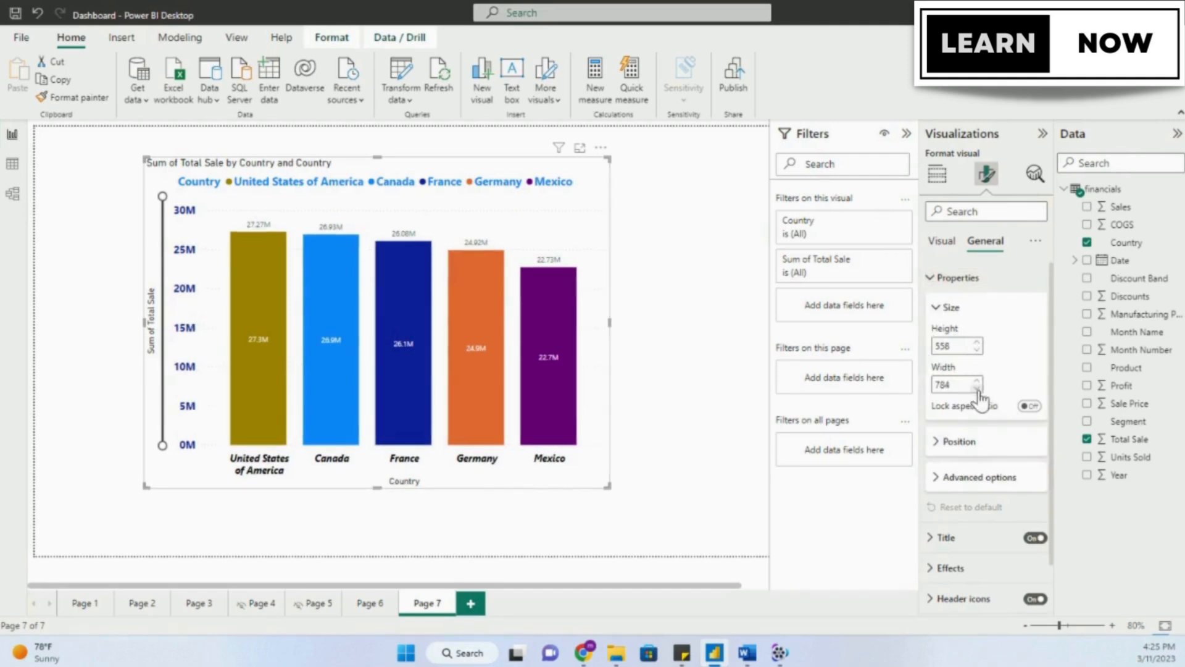
# Set the chart's horizontal position to 191 and vertical position to about 56, and close the properties settings.
pyautogui.click(935, 442)
pyautogui.click(977, 476)
pyautogui.click(976, 477)
pyautogui.click(977, 476)
pyautogui.click(977, 477)
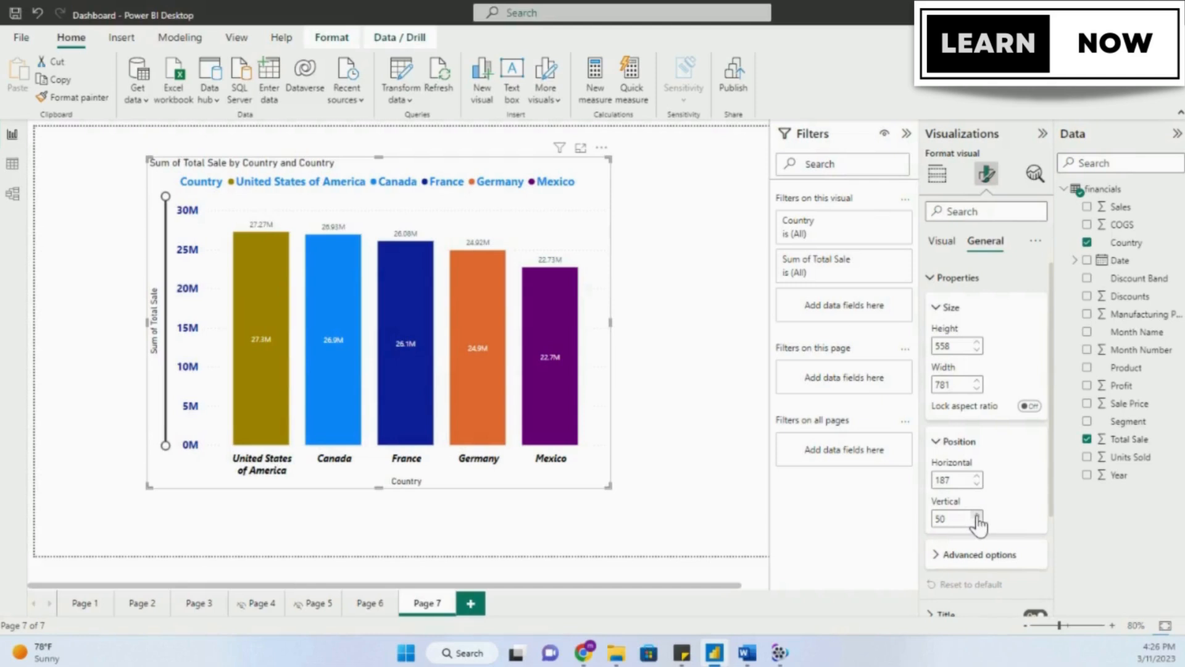
pyautogui.click(976, 477)
pyautogui.click(976, 476)
pyautogui.click(976, 477)
pyautogui.click(976, 476)
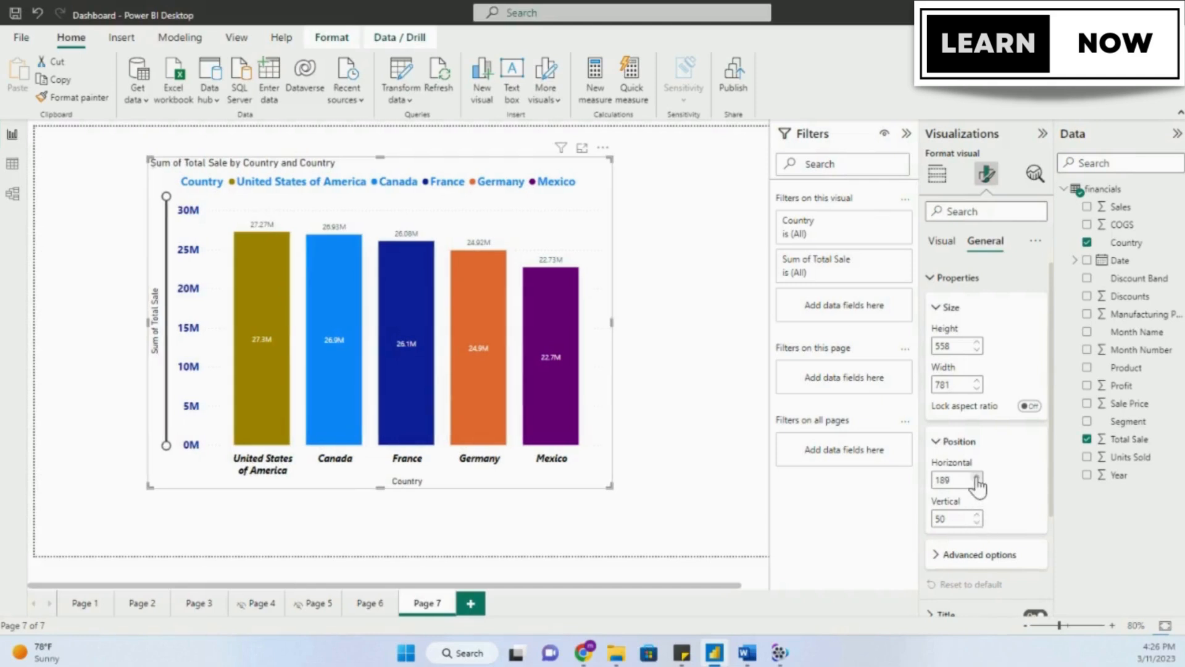
pyautogui.click(977, 515)
pyautogui.click(977, 515)
pyautogui.click(977, 515)
pyautogui.click(977, 515)
pyautogui.click(977, 515)
pyautogui.click(976, 515)
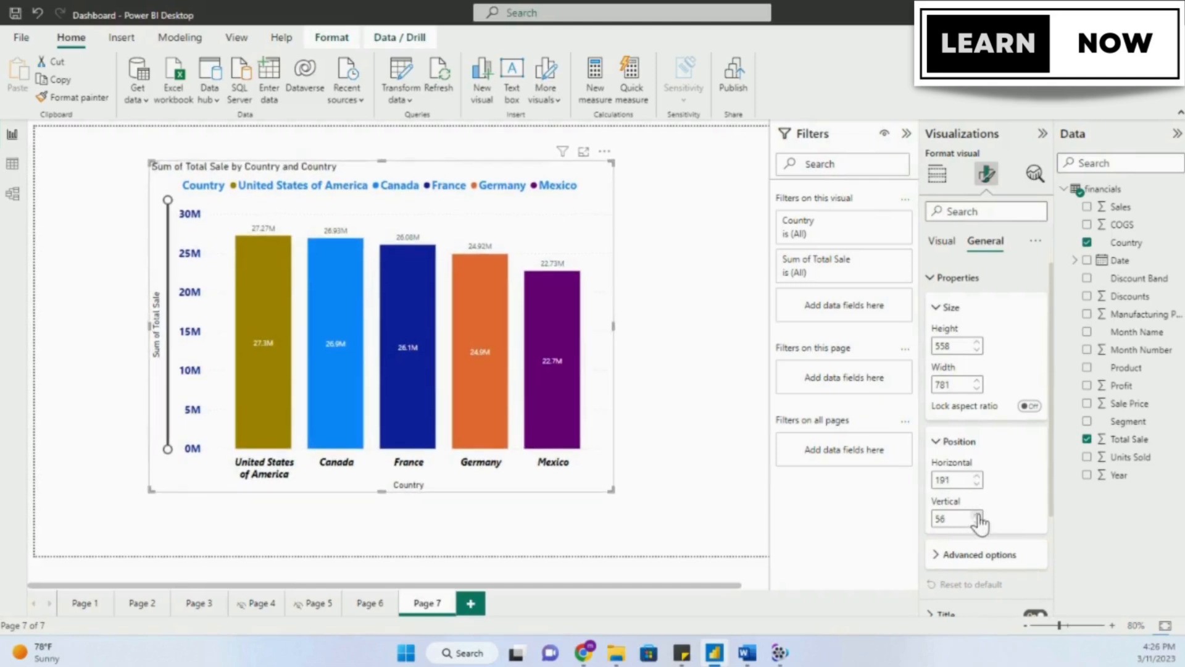
pyautogui.click(939, 441)
pyautogui.click(937, 307)
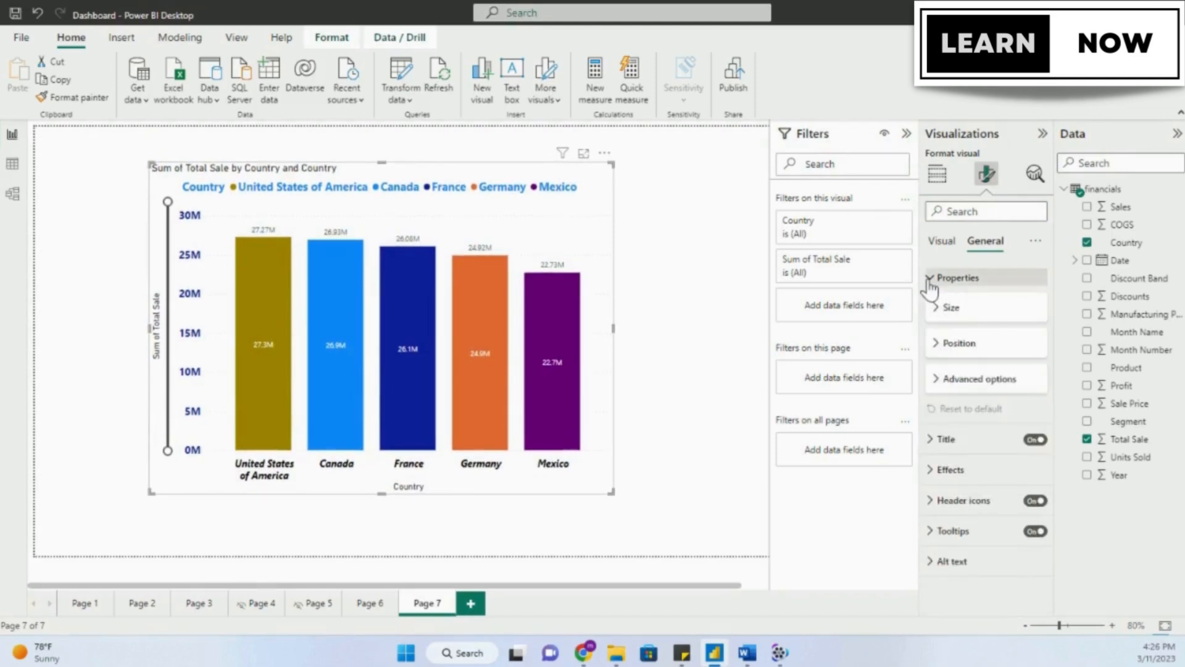
pyautogui.click(932, 279)
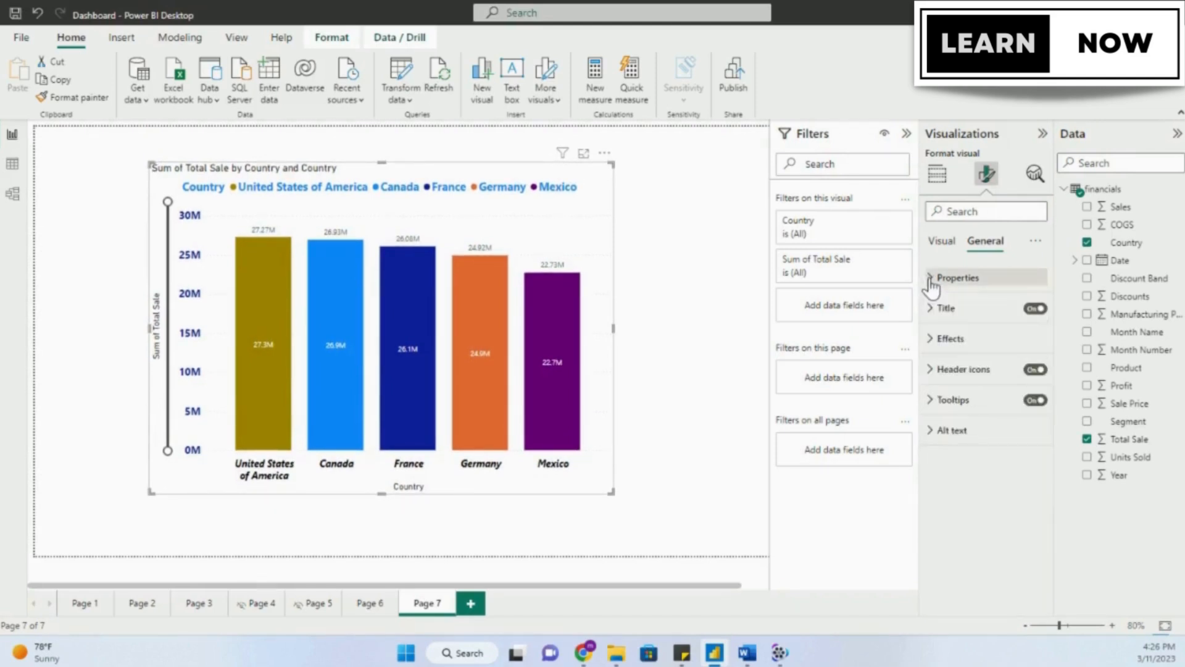
# Turn the chart title off and back on.
pyautogui.click(1036, 310)
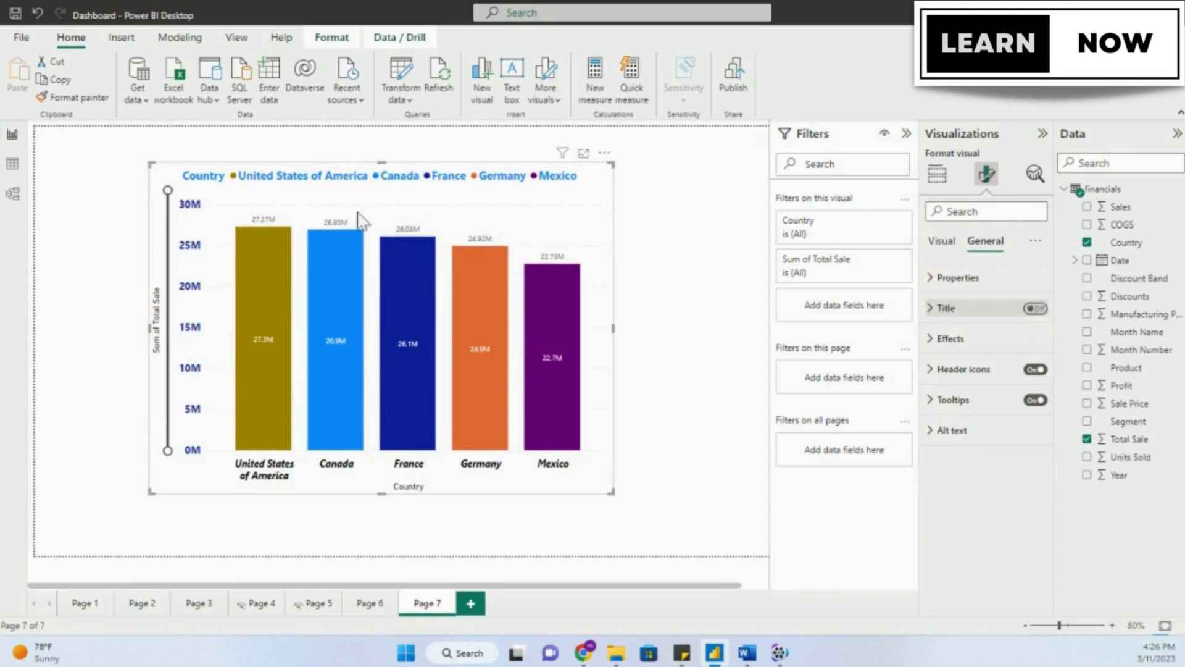
pyautogui.click(1035, 308)
# Format the chart title as bold and italic with font size 19.
pyautogui.click(931, 309)
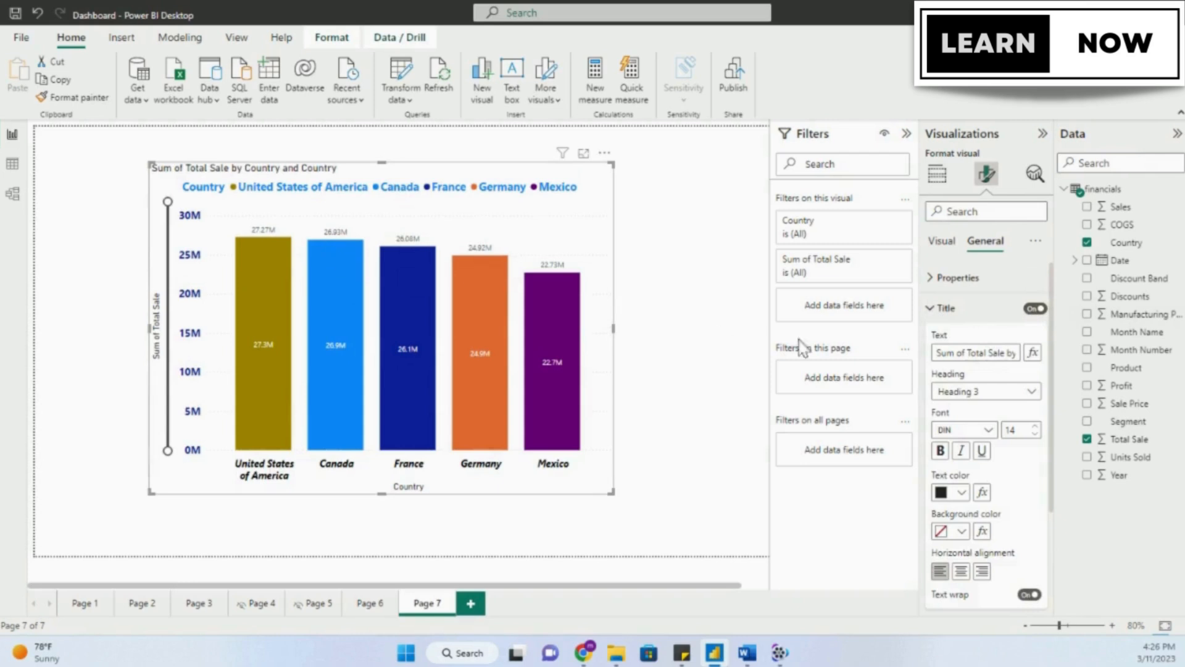
pyautogui.scroll(-1, 958, 460)
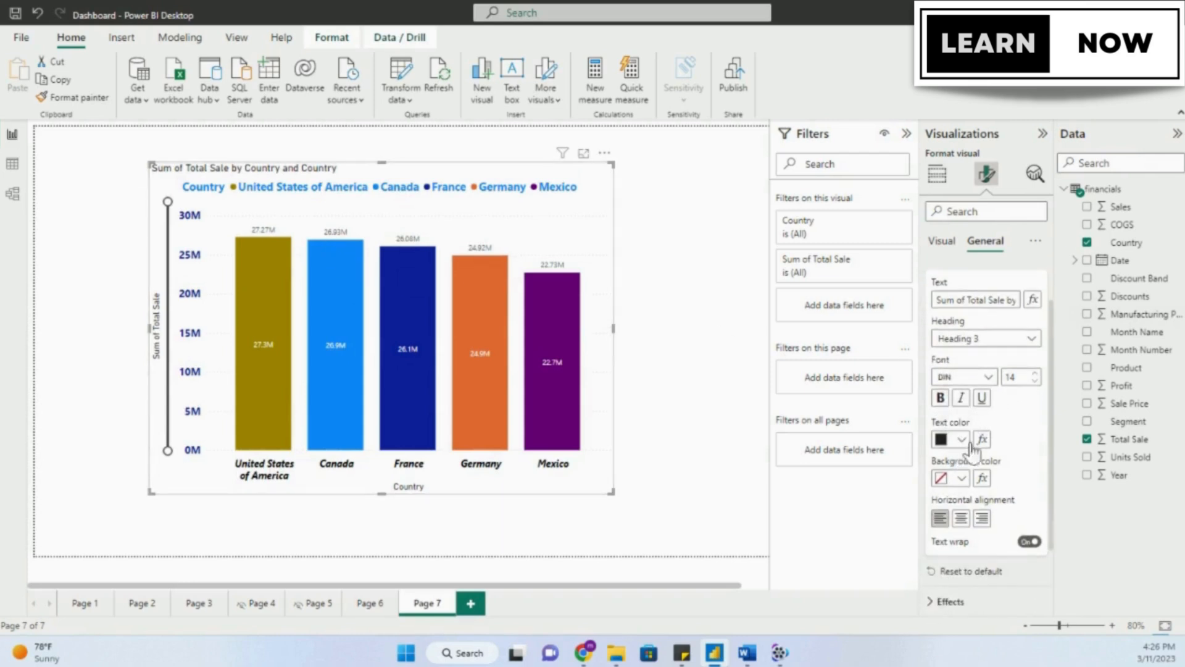
pyautogui.click(1035, 374)
pyautogui.click(1035, 374)
pyautogui.click(1036, 374)
pyautogui.click(1035, 373)
pyautogui.click(1035, 373)
pyautogui.click(940, 398)
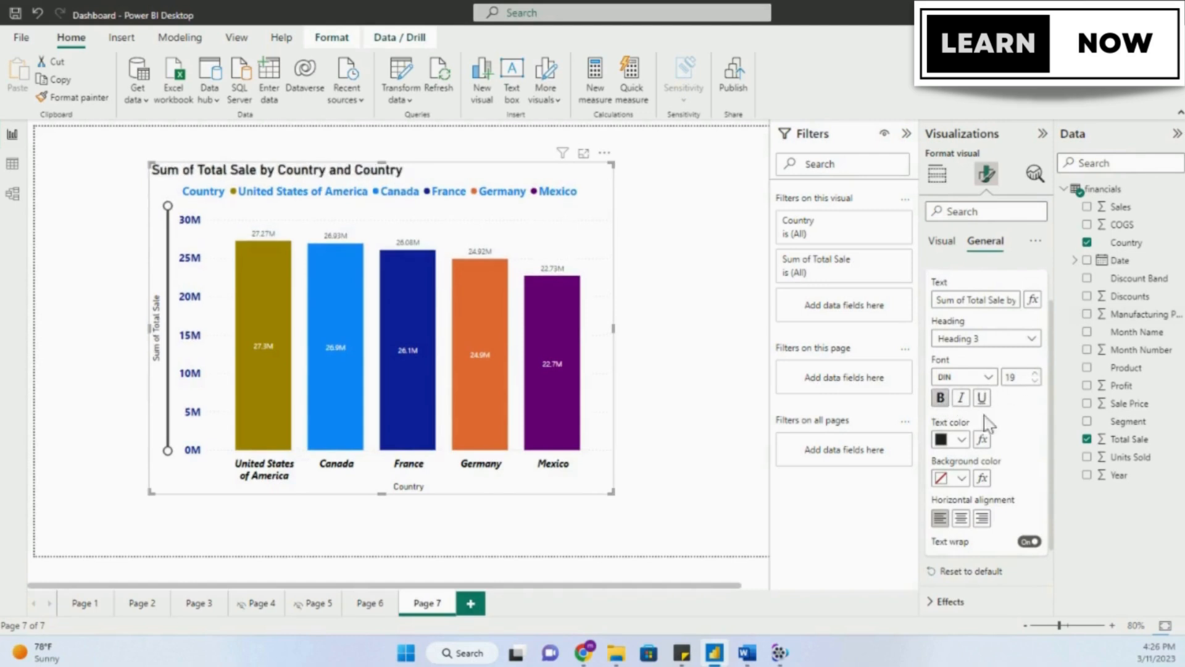
pyautogui.click(960, 398)
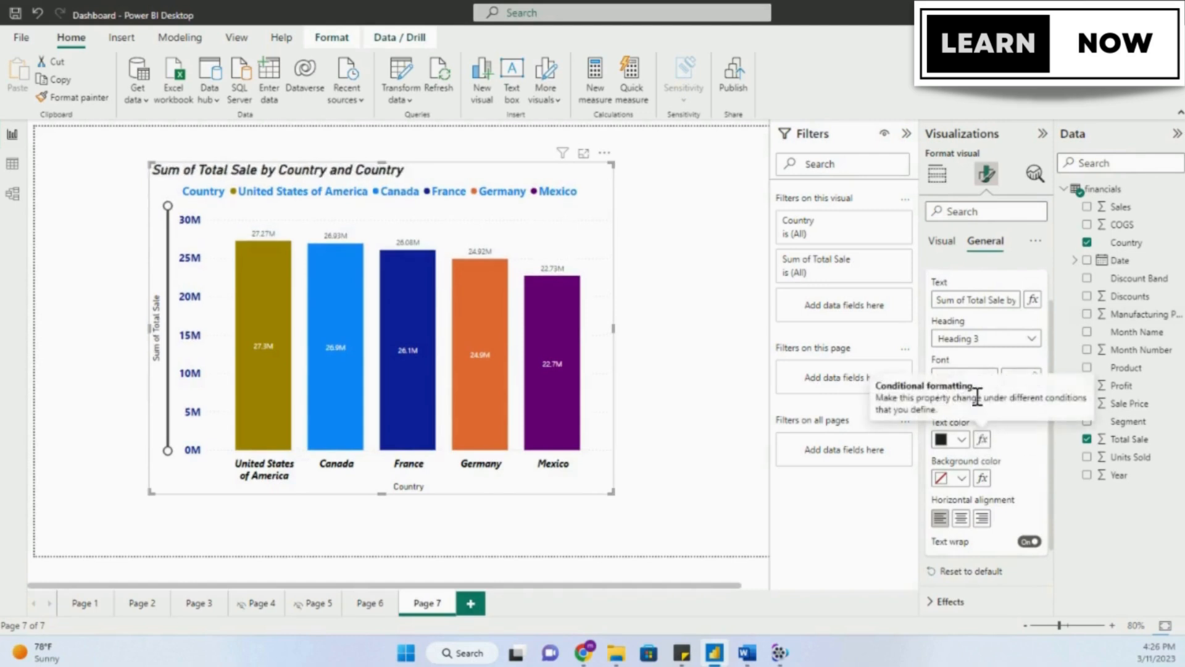
# Set the chart title's text color to dark olive from the recent colors and center it horizontally.
pyautogui.click(961, 440)
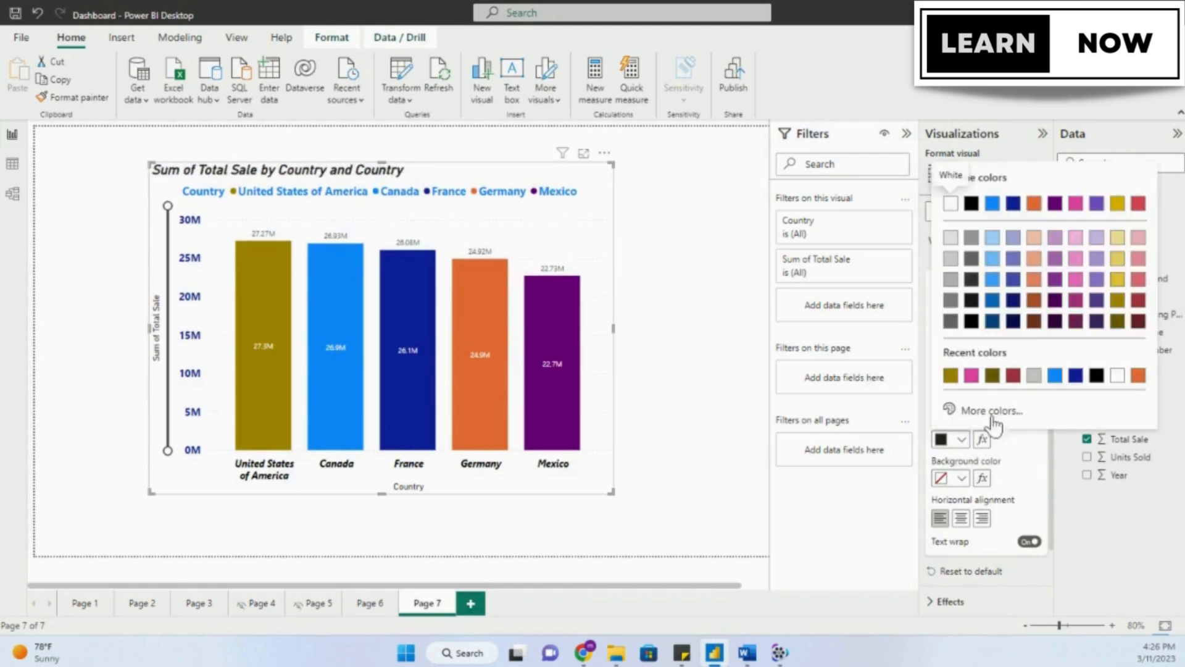
pyautogui.click(995, 378)
pyautogui.scroll(-1, 1013, 460)
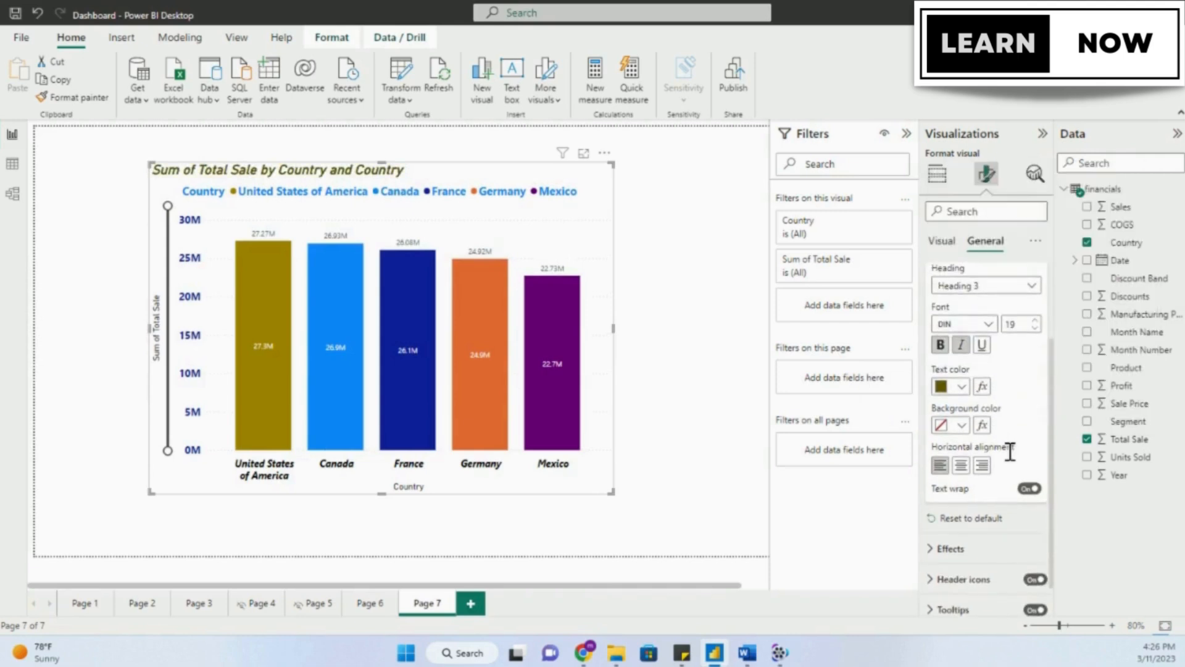
pyautogui.click(961, 466)
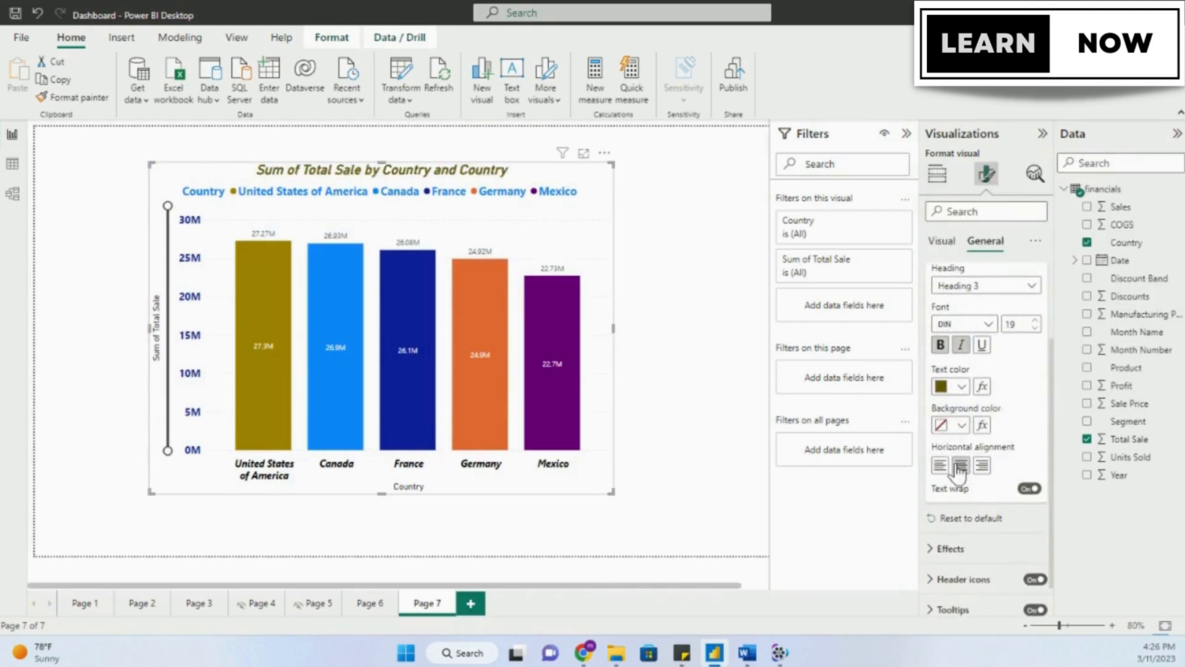
# Turn on the visual border and shadow effects for the chart, and deselect it.
pyautogui.scroll(-1, 980, 491)
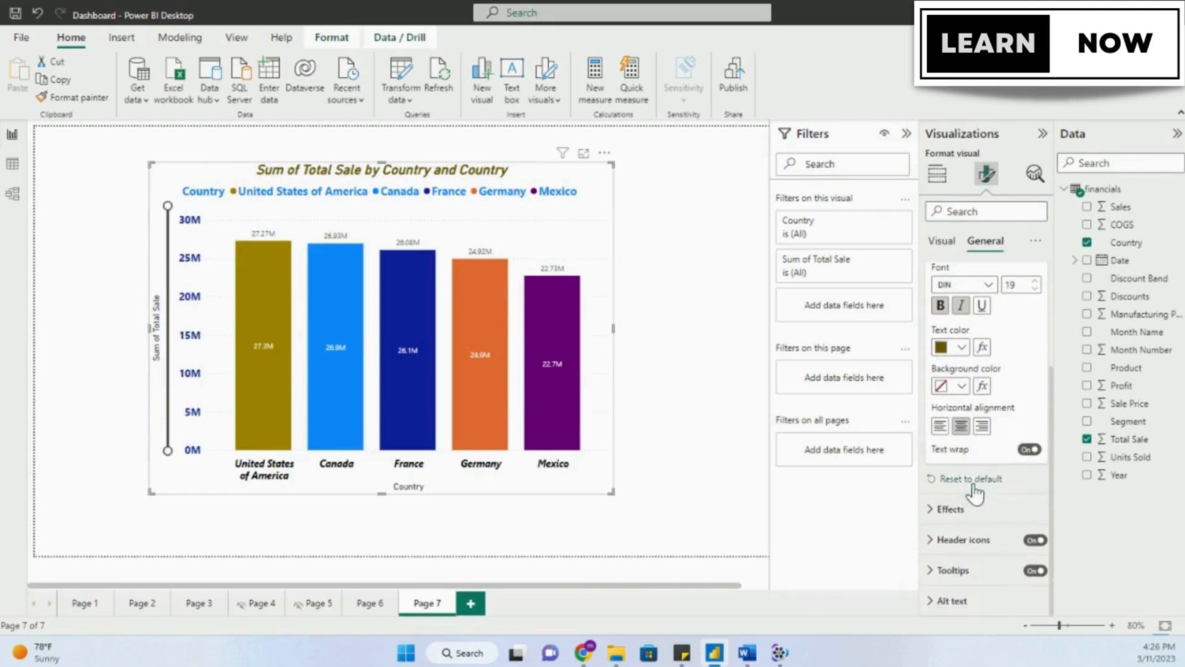
pyautogui.click(934, 510)
pyautogui.scroll(-3, 935, 513)
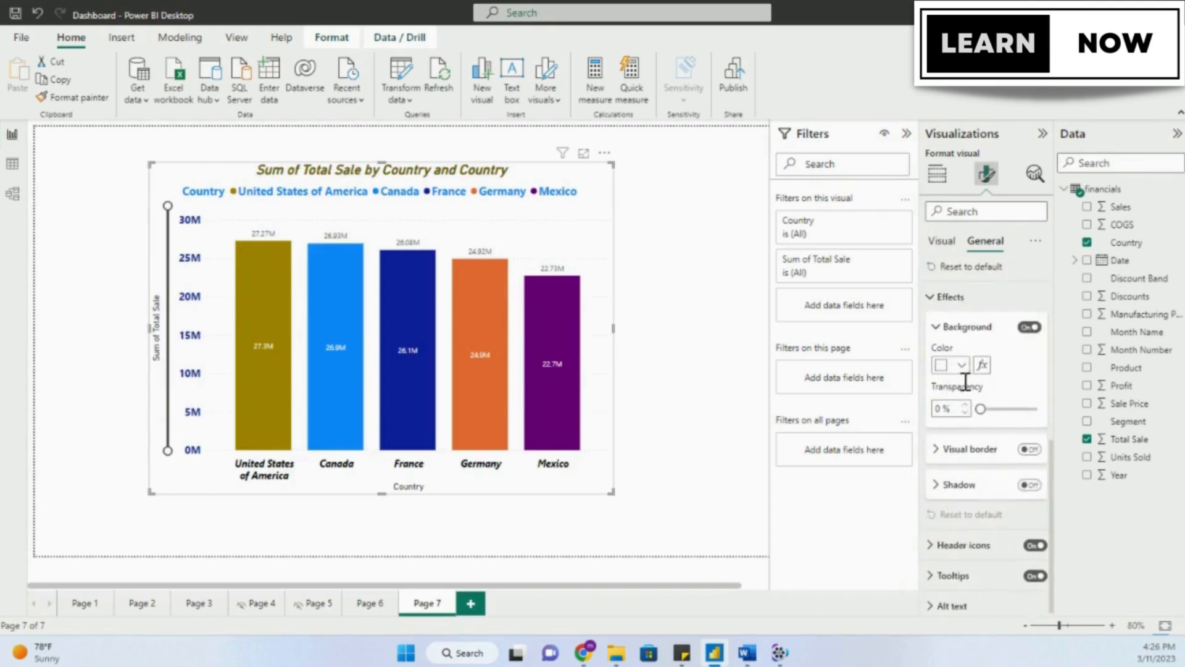
pyautogui.click(1029, 449)
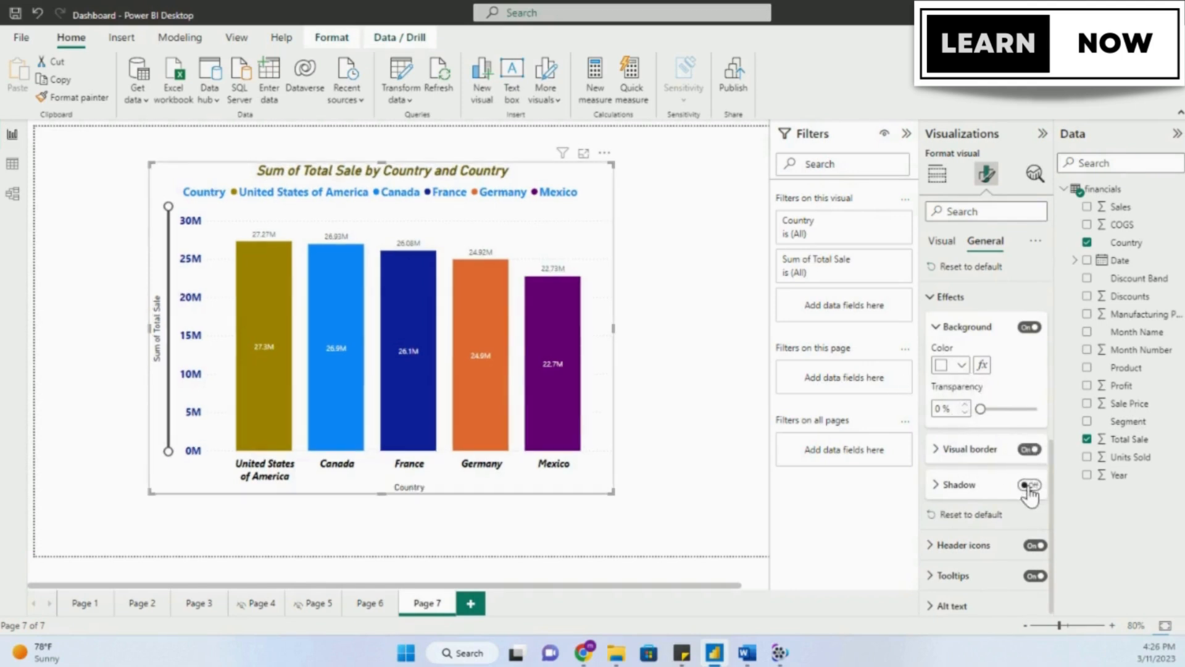
pyautogui.click(1027, 486)
pyautogui.click(698, 384)
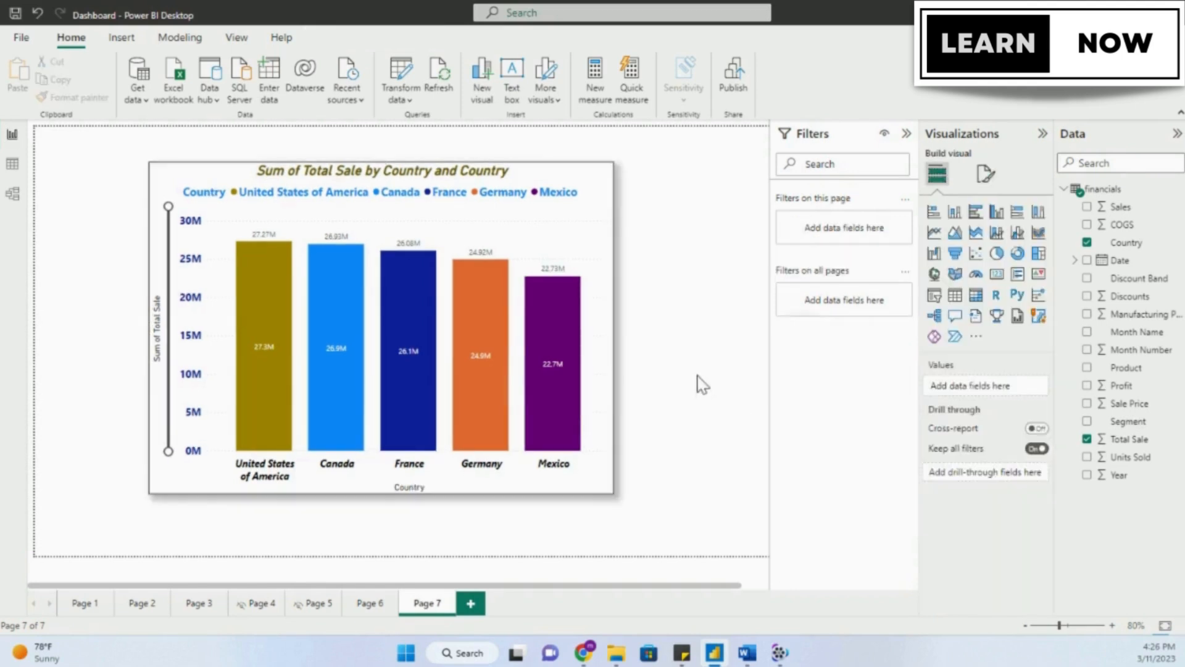
# Bring back the chart's format settings and review its visual and general formatting categories.
pyautogui.click(986, 174)
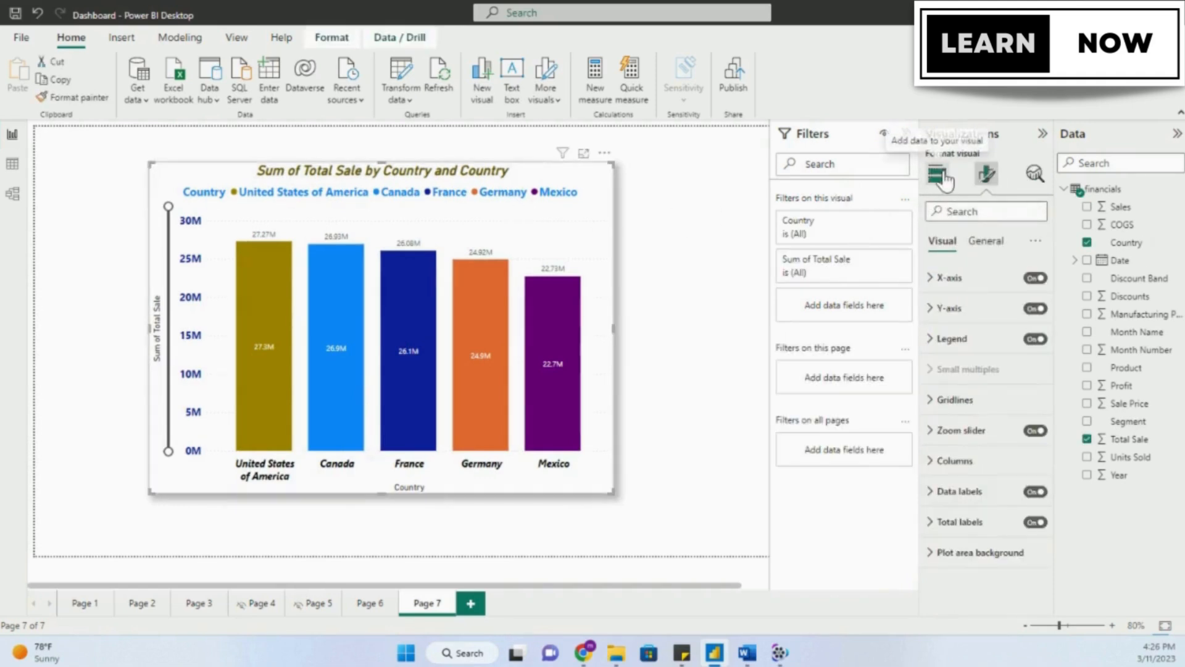
pyautogui.click(982, 244)
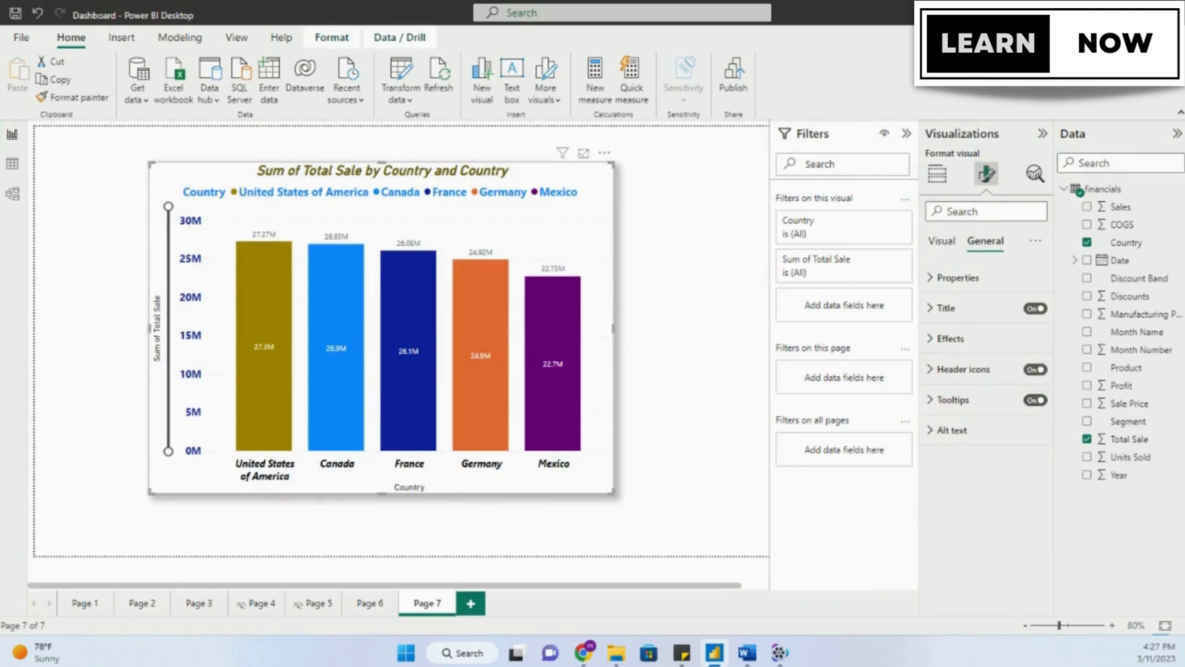
pyautogui.hotkey('alt', 'Tab')
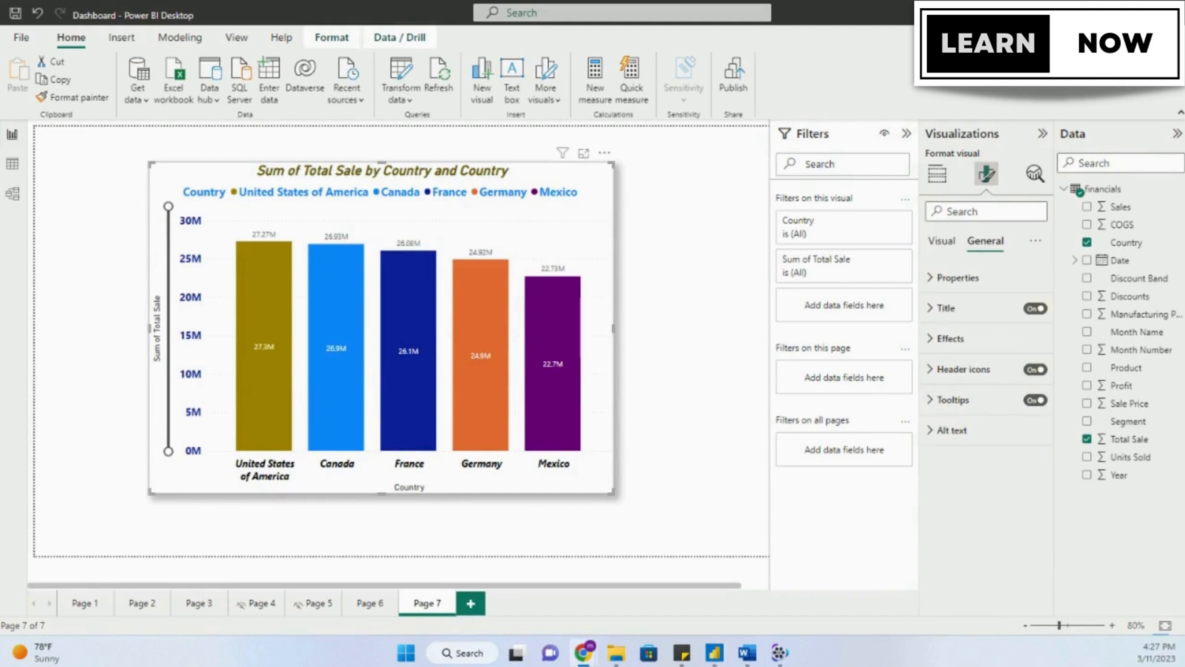